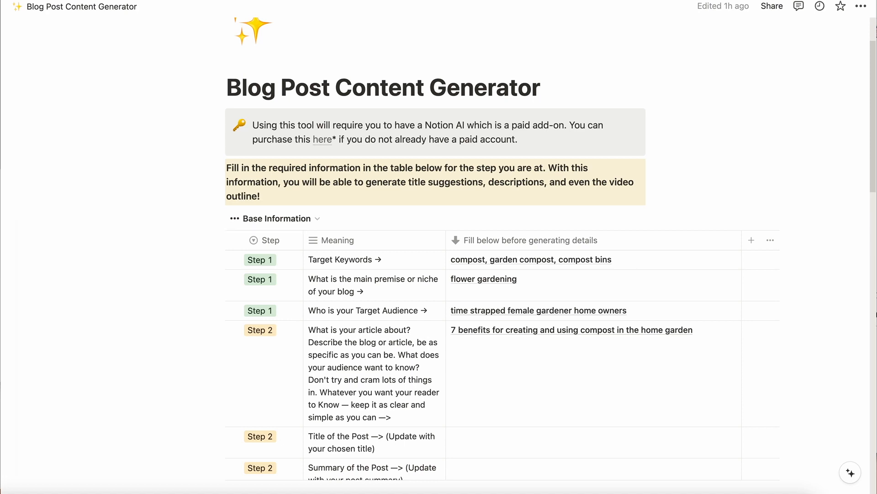
- Duplicate the Blog Post Content Generator page
click(52, 2)
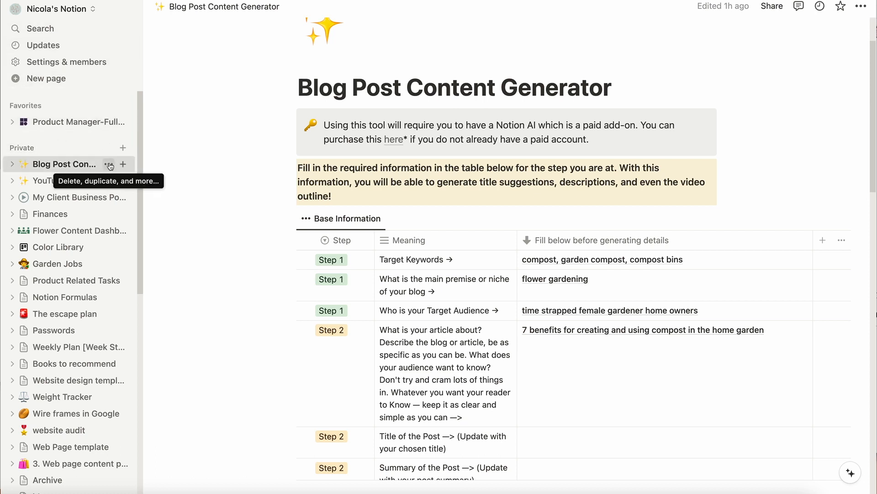
click(110, 164)
click(147, 207)
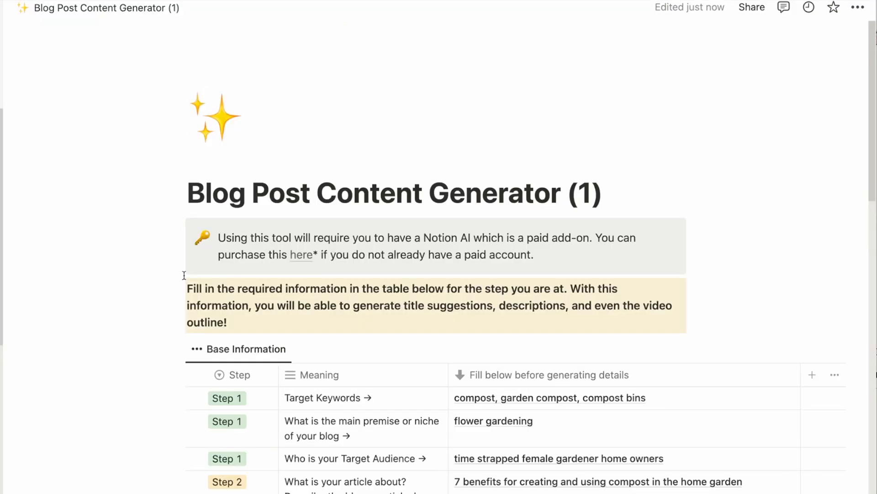
- In the duplicate's Base Information table, clear the answer to the Step 2 question "What is your article about?"
scroll(184, 275, down, 20)
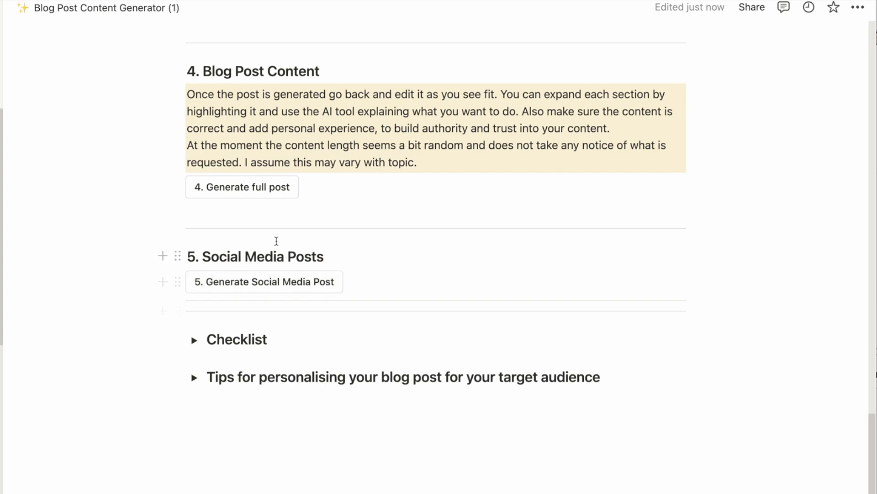
scroll(186, 190, up, 8)
scroll(186, 175, up, 3)
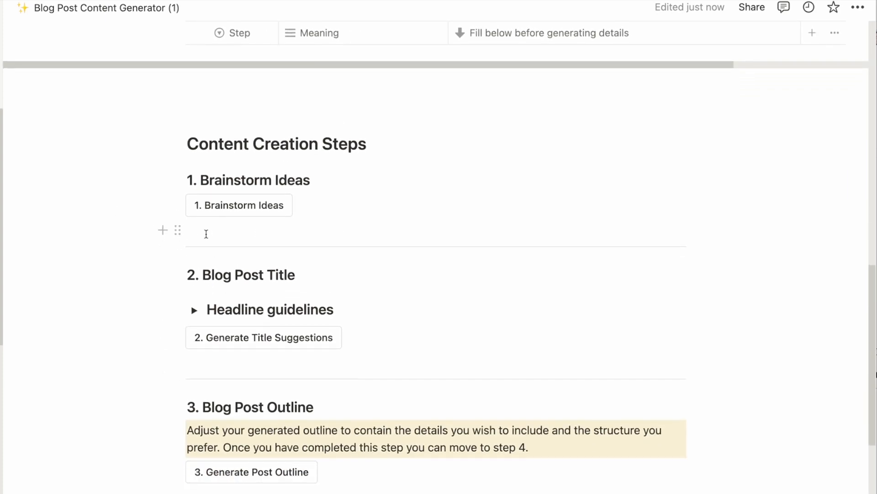
scroll(206, 233, up, 10)
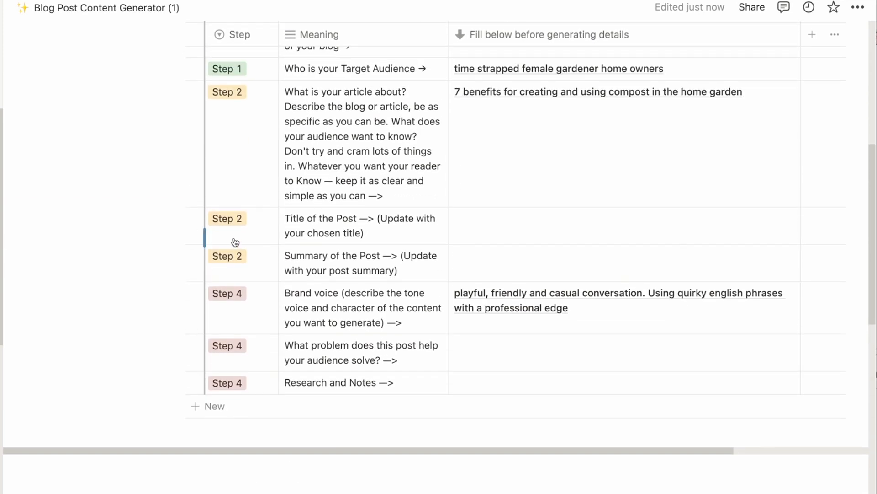
scroll(546, 152, up, 1)
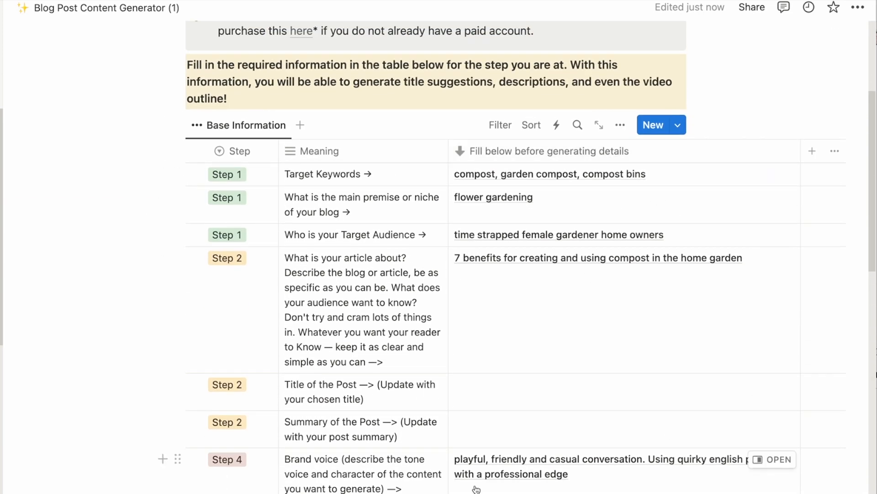
click(517, 328)
drag(744, 258, 452, 260)
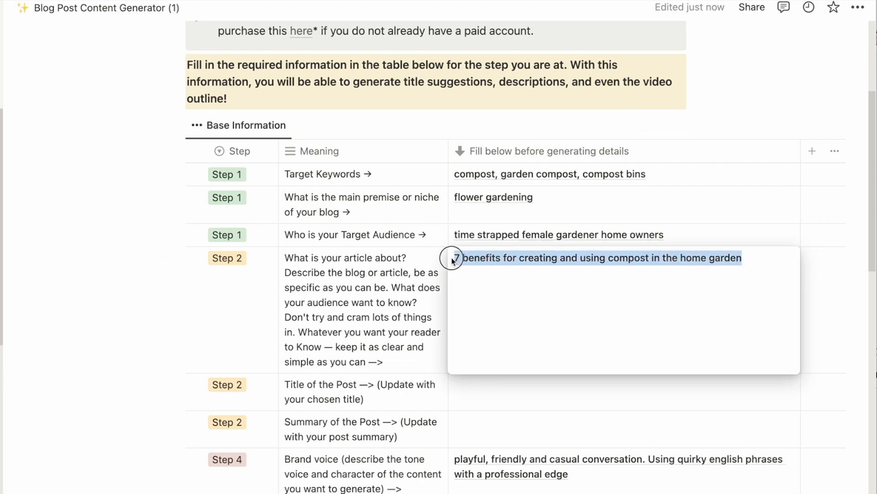
key(BackSpace)
key(Escape)
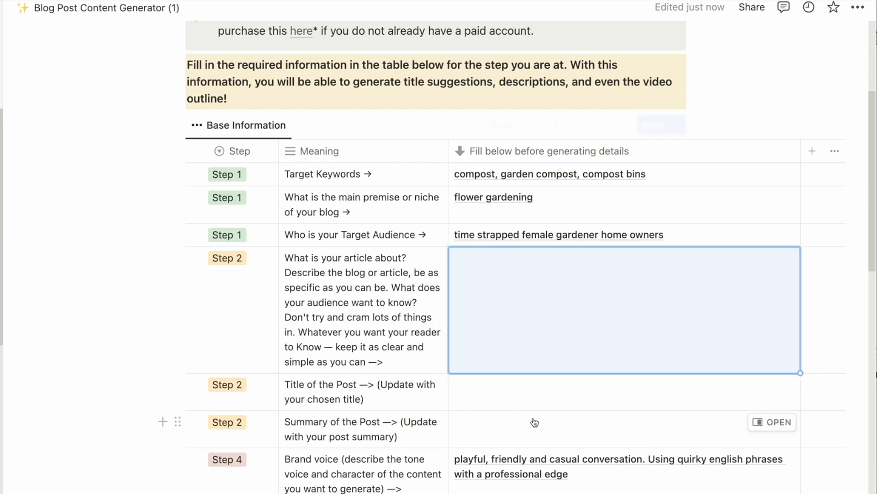
- Clear the Target Keywords answer in the Base Information table
click(678, 176)
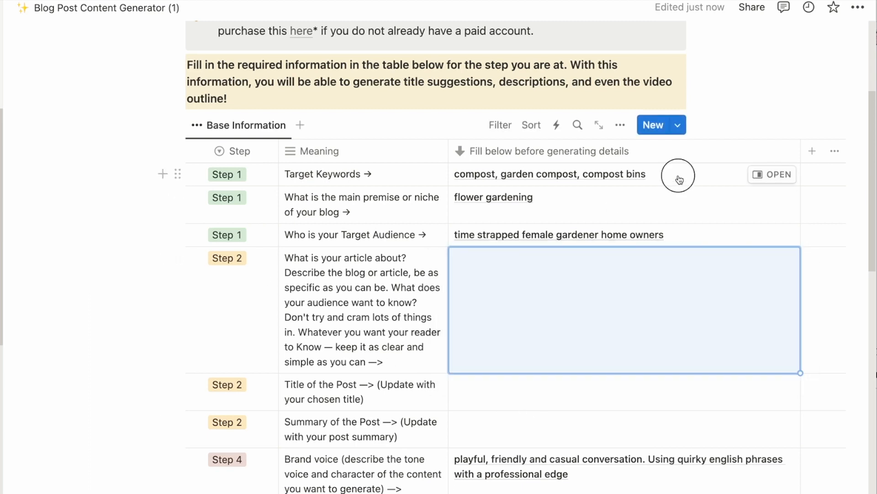
drag(649, 175, 459, 173)
key(BackSpace)
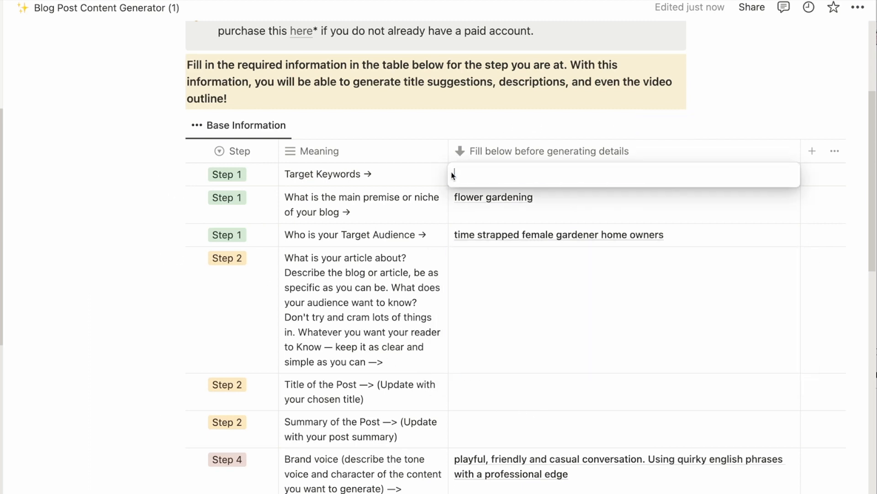
key(Escape)
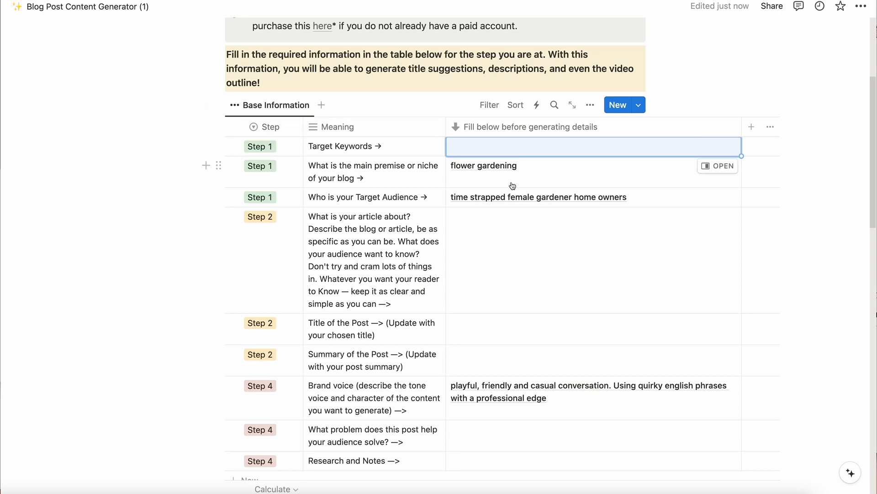
- Rename the duplicated page to "AI Blog Post Content Generator"
scroll(512, 185, down, 9)
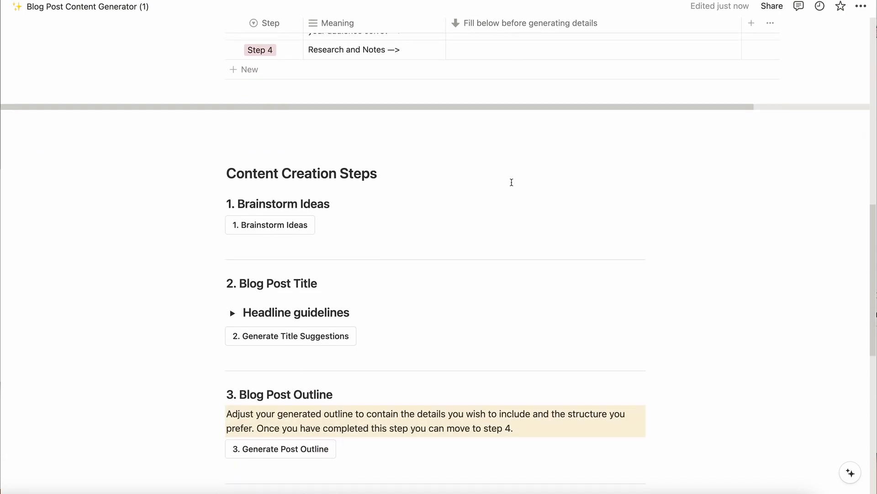
scroll(512, 182, down, 4)
scroll(512, 182, up, 10)
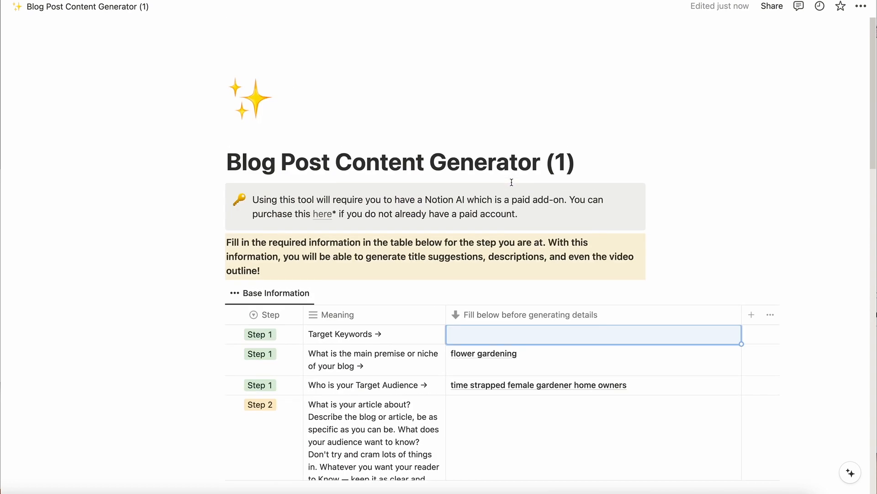
click(228, 162)
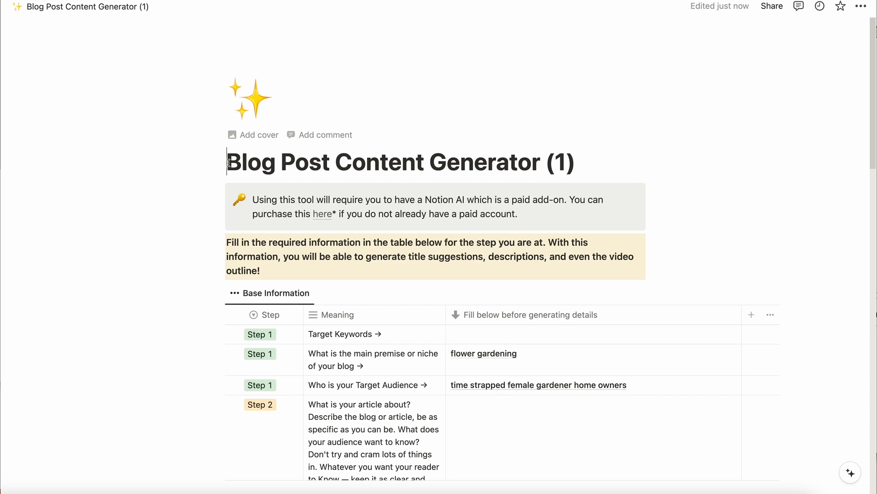
text(AI)
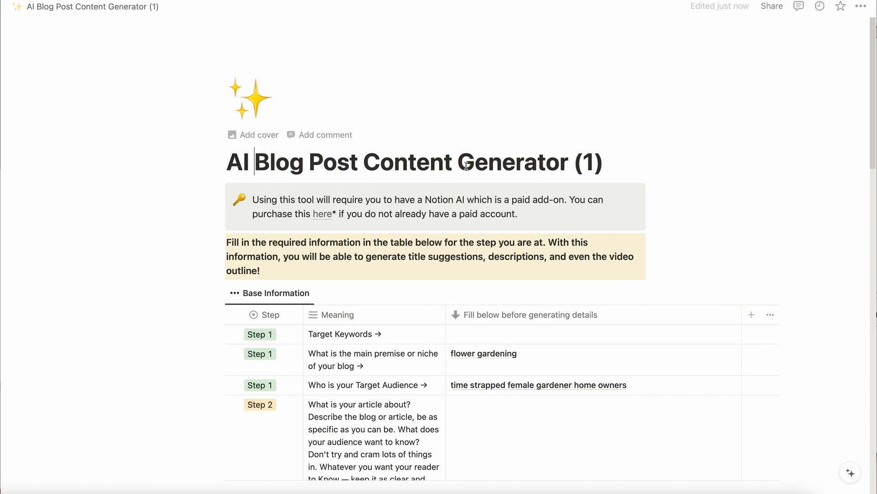
drag(569, 164, 617, 164)
key(BackSpace)
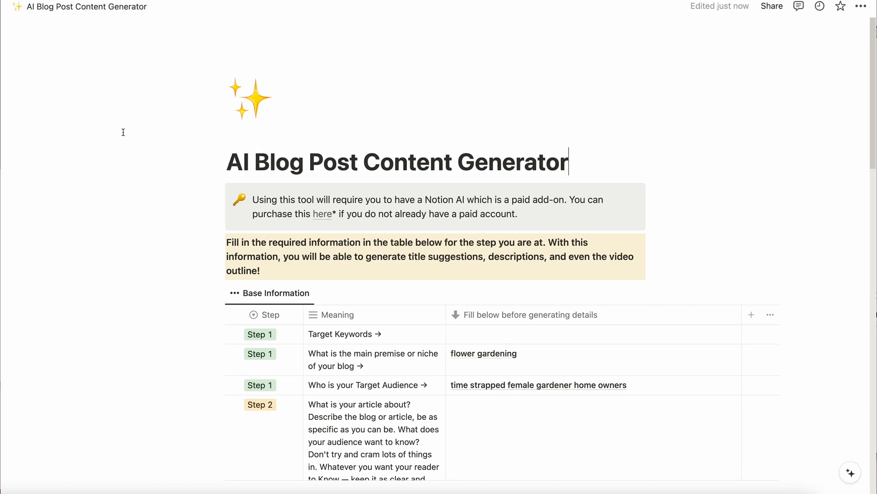
- Open the Flower Content Dashboard page and hide the workspace page list
key(super+backslash)
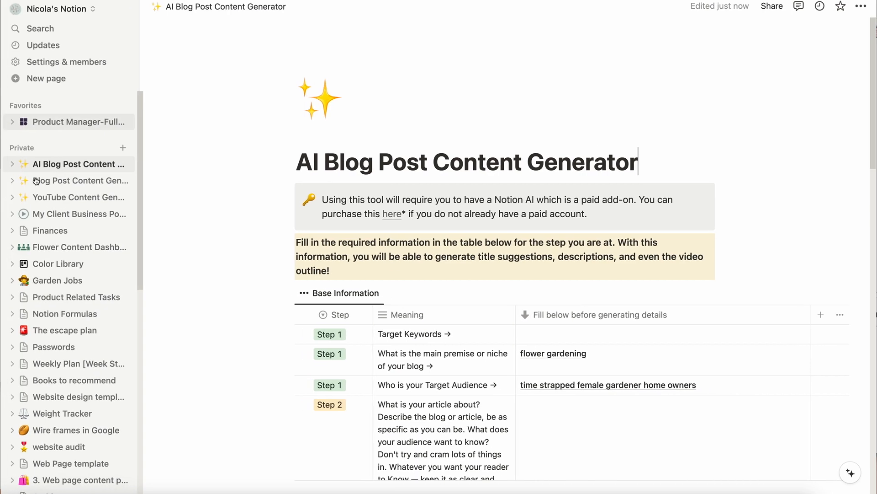
click(64, 250)
key(super+backslash)
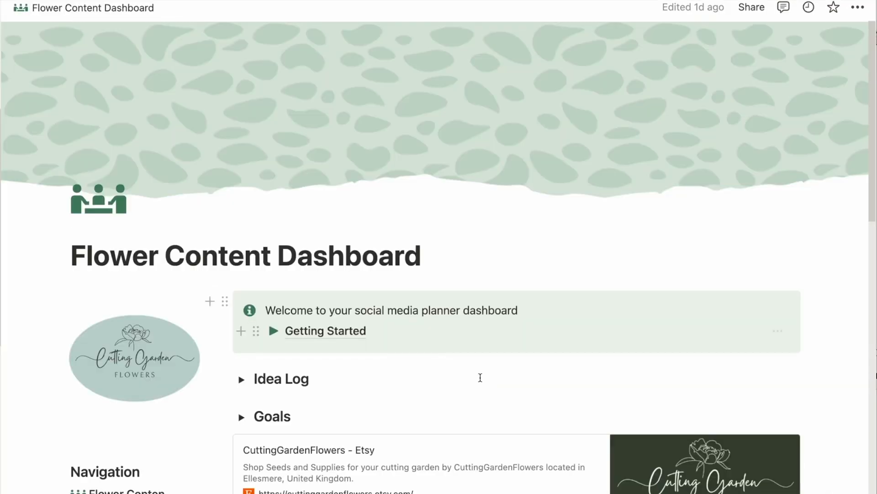
- Create a new template for the Social Content database from the Plan your Content board and open it as a full page
scroll(485, 376, down, 10)
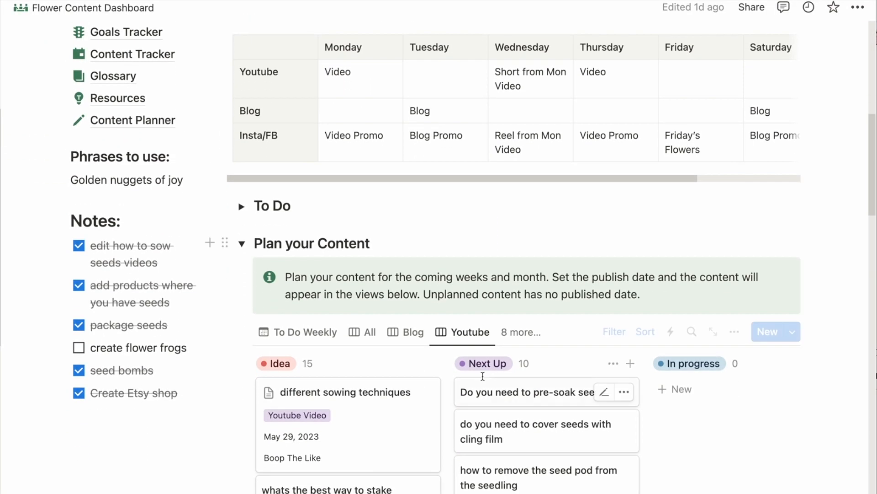
scroll(489, 378, down, 1)
scroll(597, 470, down, 1)
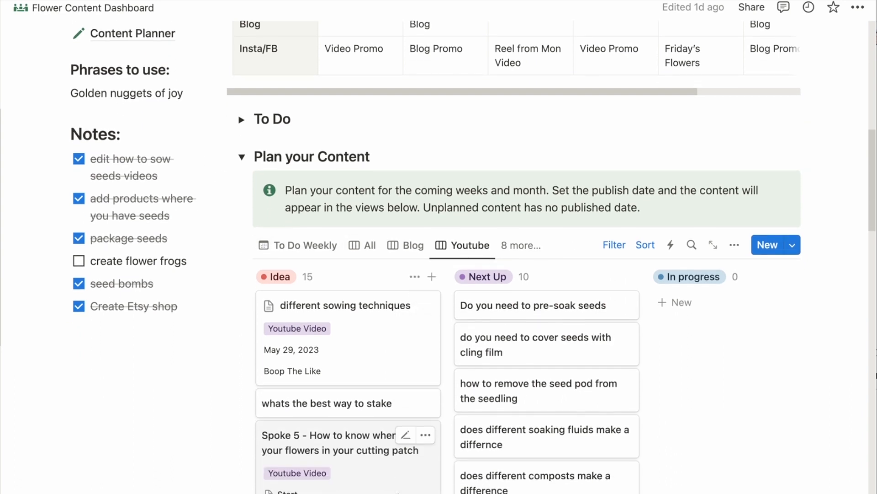
scroll(596, 446, right, 10)
scroll(595, 445, right, 5)
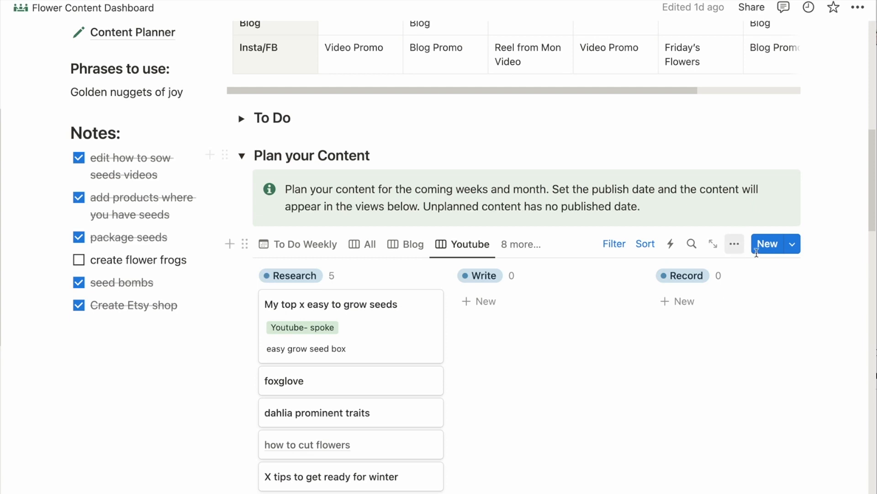
click(793, 244)
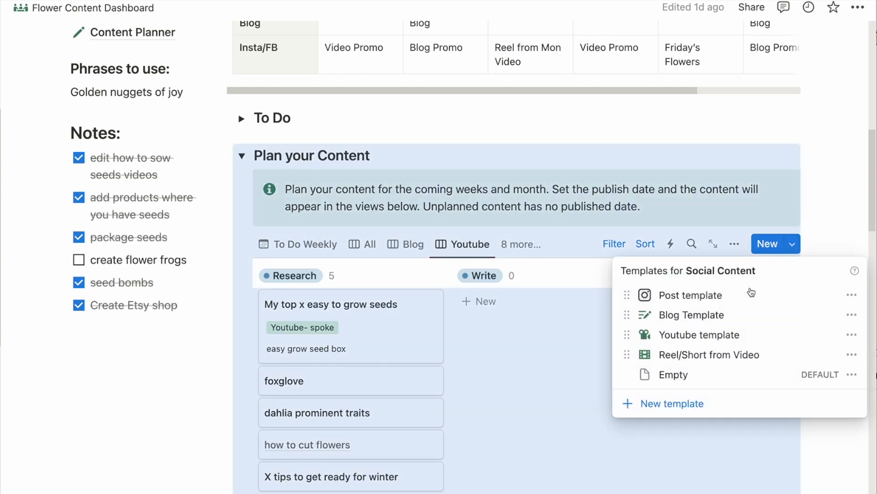
key(super+minus)
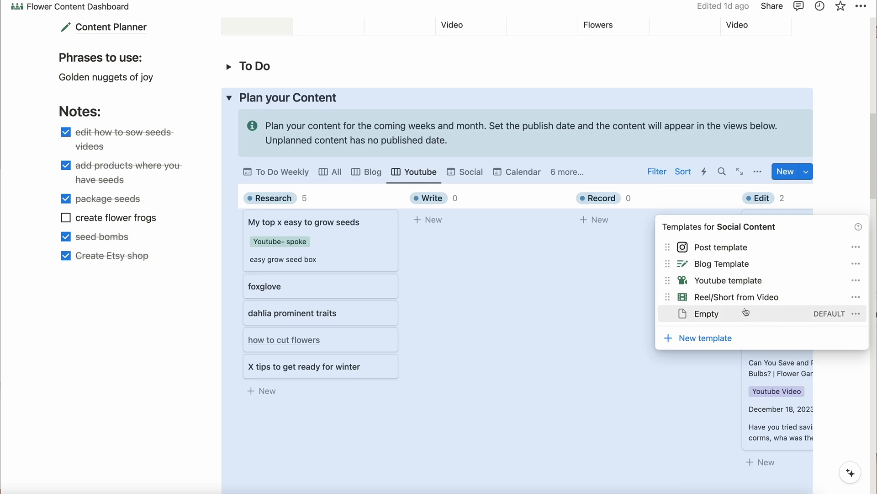
click(701, 341)
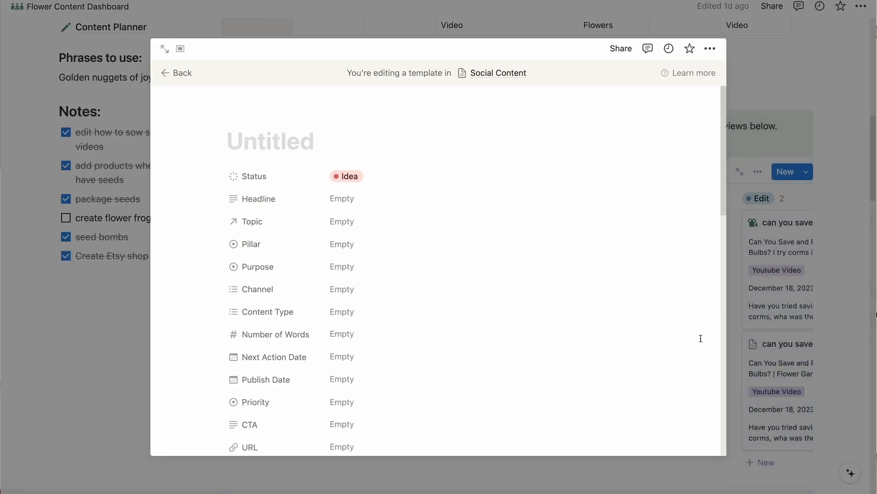
click(165, 49)
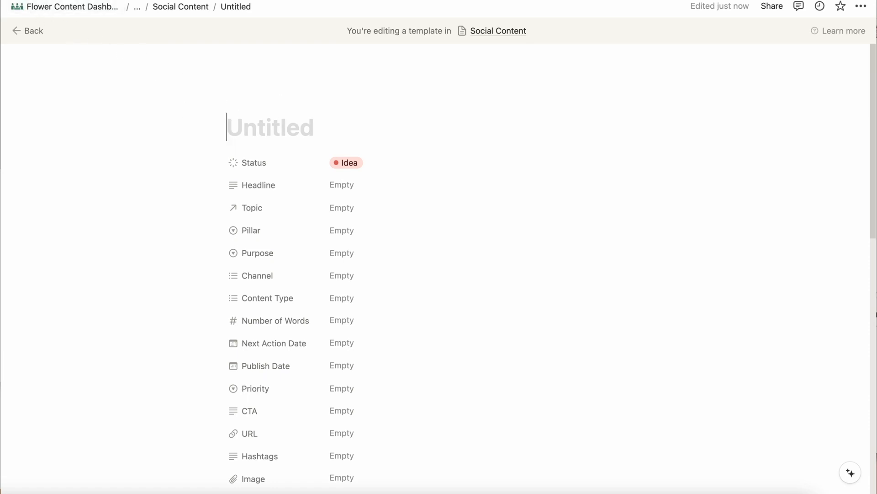
- Move the AI Blog Post Content Generator page into the empty body of the new template
click(50, 2)
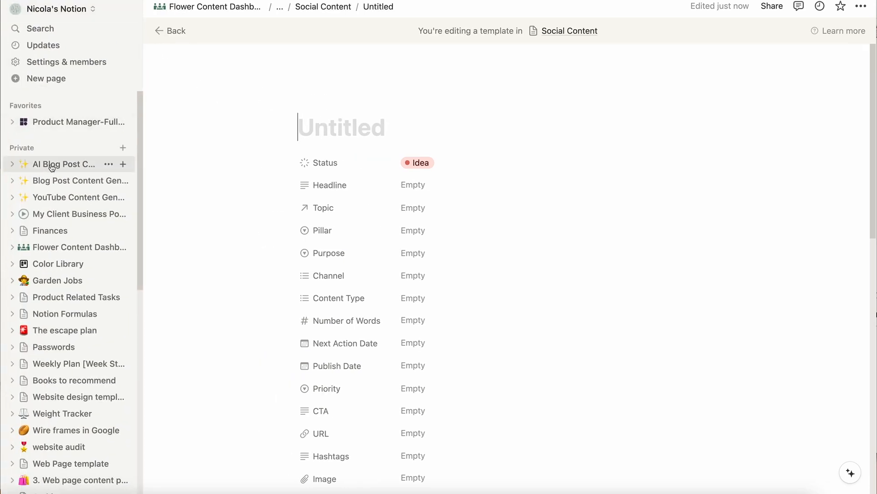
scroll(378, 215, down, 15)
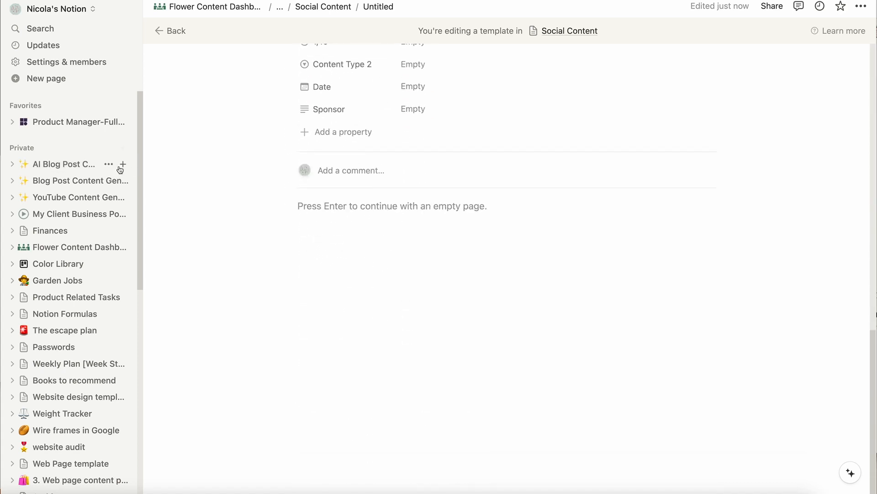
drag(50, 166, 362, 221)
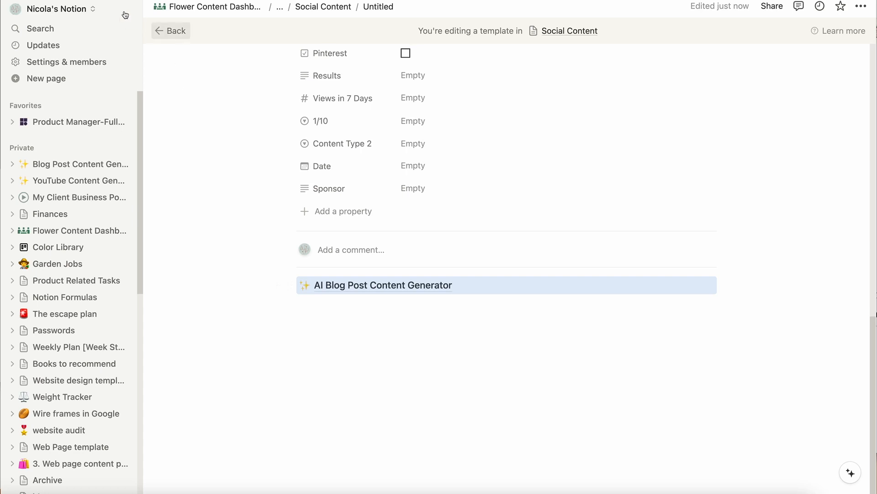
key(super+backslash)
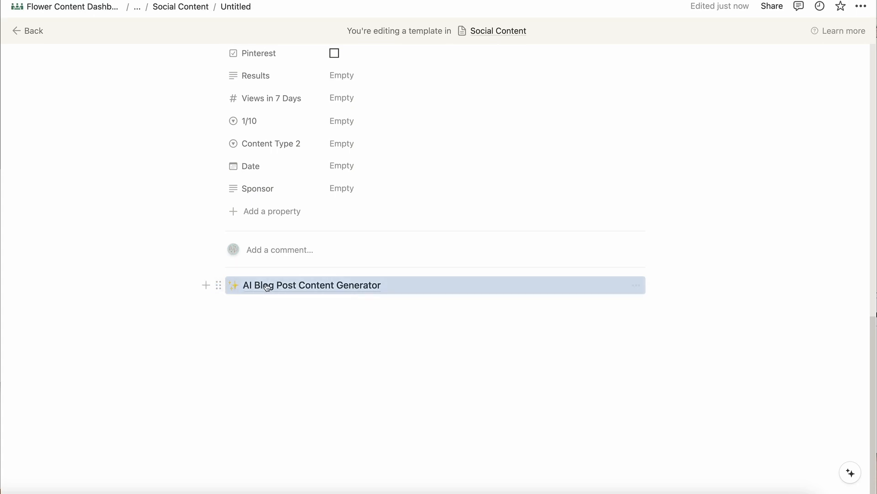
- Turn the AI Blog Post Content Generator page block in the template into a plain text block holding its contents
mouse_move(264, 288)
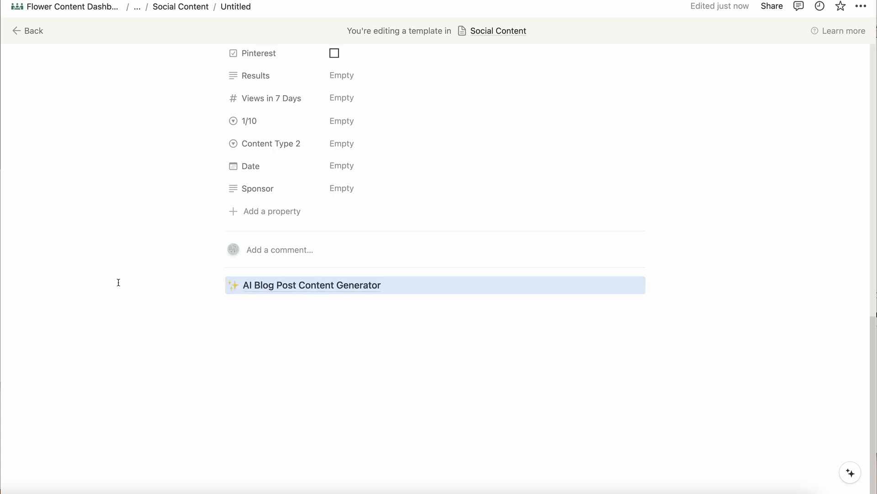
scroll(119, 282, up, 3)
scroll(119, 282, down, 3)
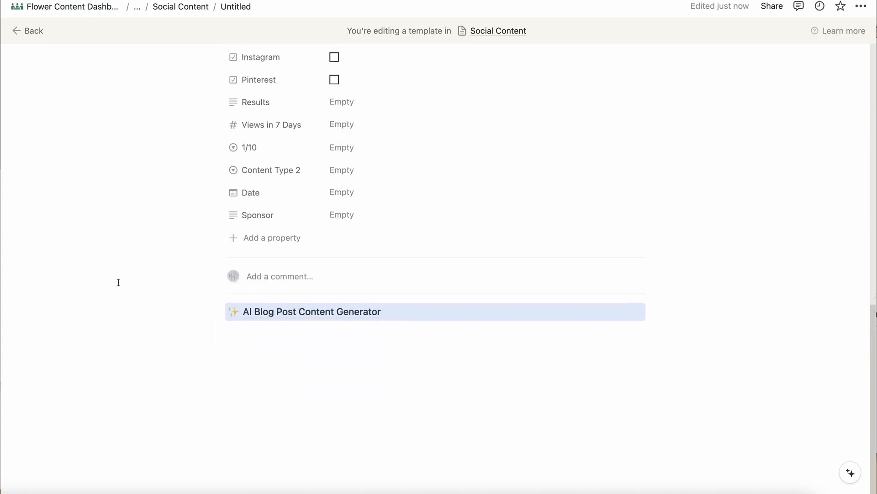
scroll(118, 282, down, 1)
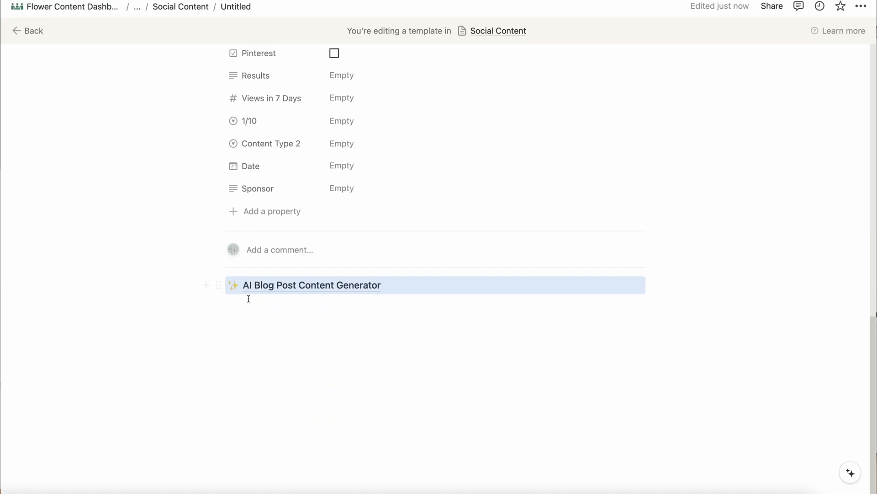
click(218, 286)
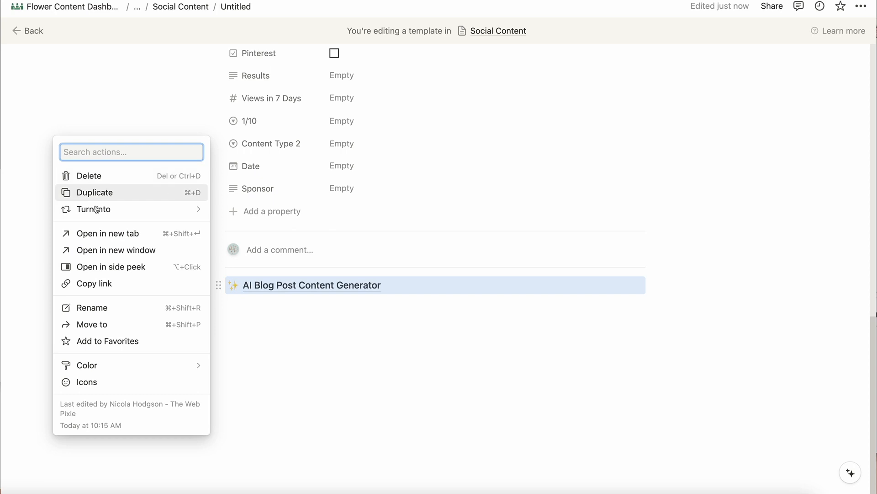
mouse_move(119, 211)
click(248, 46)
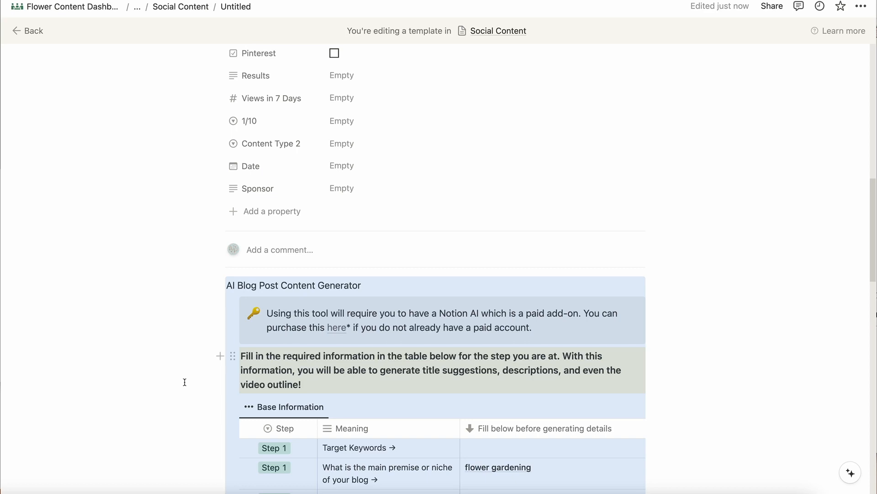
click(174, 332)
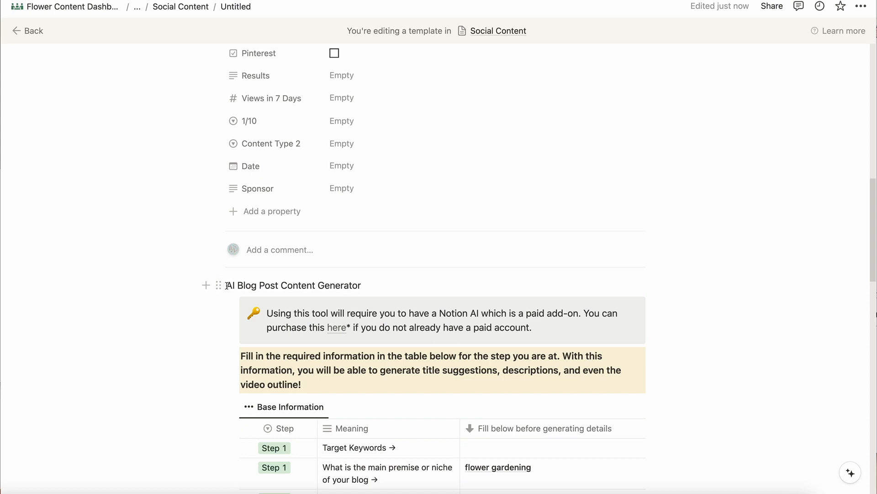
- Move all blocks nested under the AI Blog Post Content Generator line out to the template's top level above it, and delete that leftover line
click(246, 285)
click(112, 354)
scroll(648, 347, down, 20)
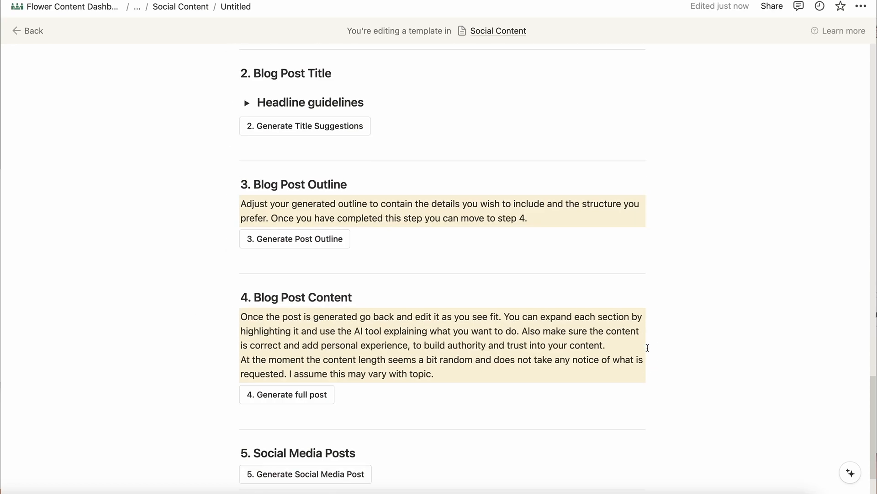
drag(689, 376, 227, 352)
scroll(305, 430, down, 15)
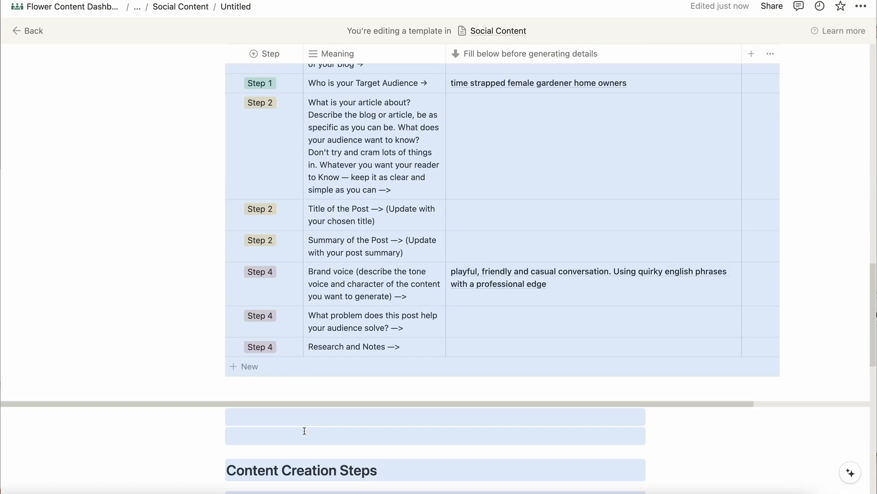
scroll(305, 431, down, 2)
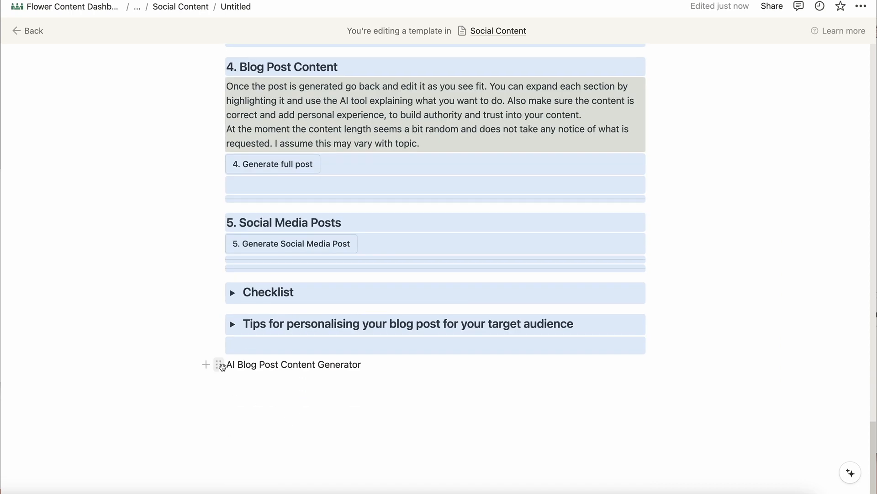
click(219, 365)
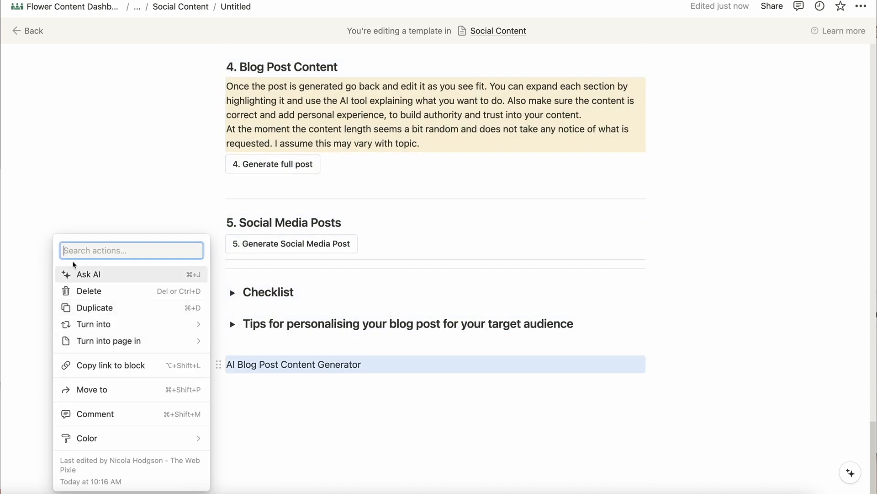
click(89, 290)
- Title the new Social Content template "AI Post Template"
scroll(213, 219, up, 8)
scroll(213, 218, up, 15)
scroll(212, 219, down, 15)
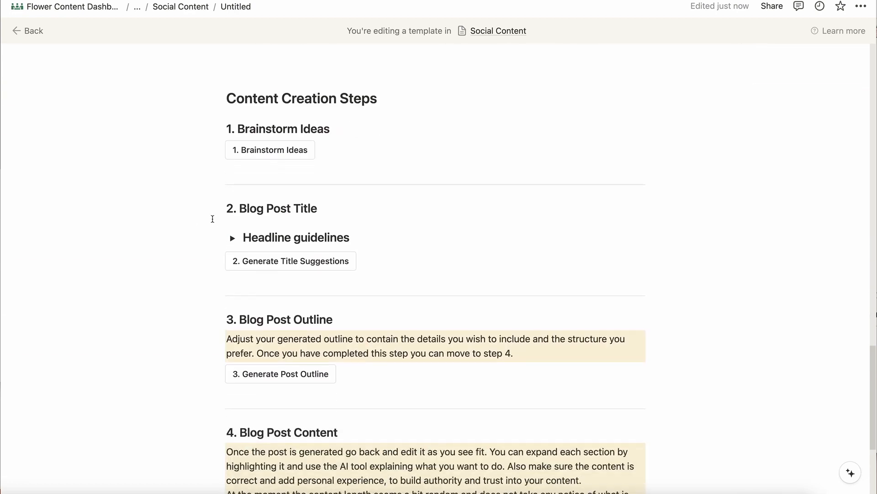
scroll(213, 219, down, 6)
scroll(212, 218, up, 20)
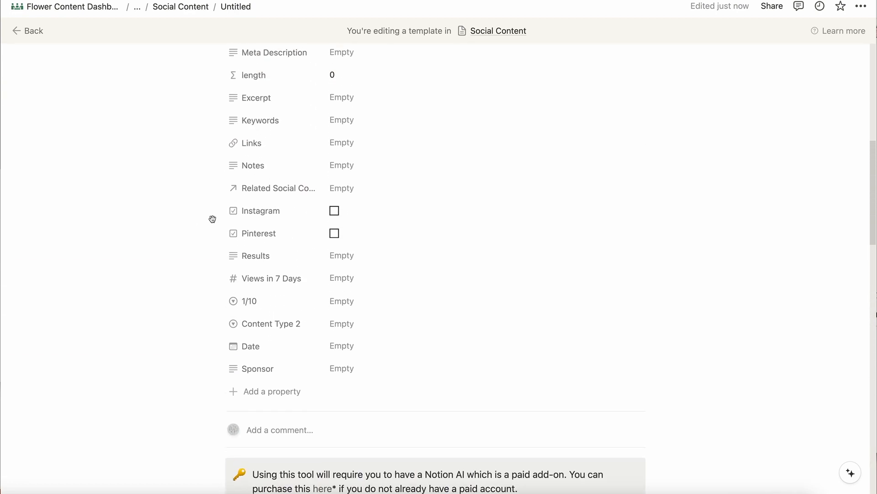
scroll(213, 219, up, 10)
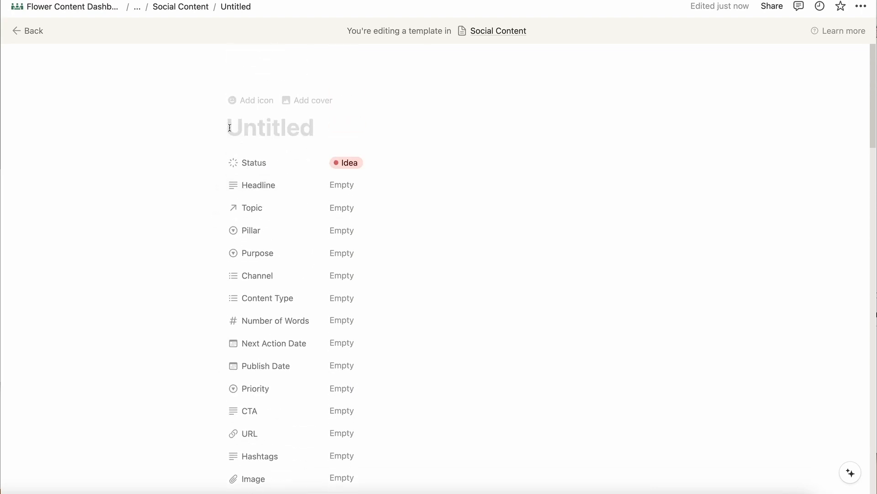
text(AI Pos)
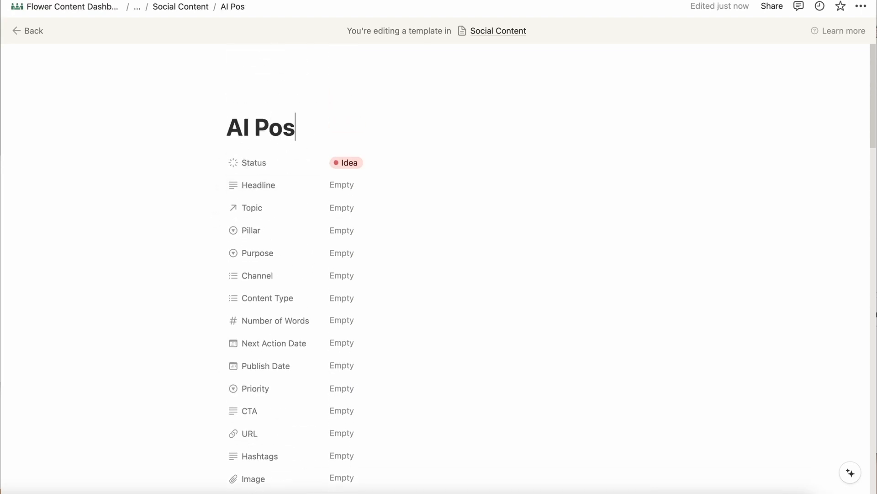
text(y Template)
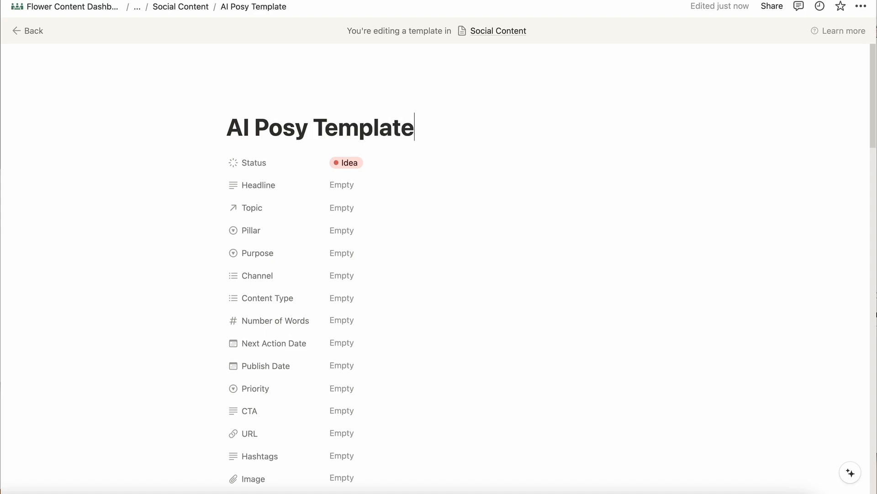
drag(295, 126, 302, 128)
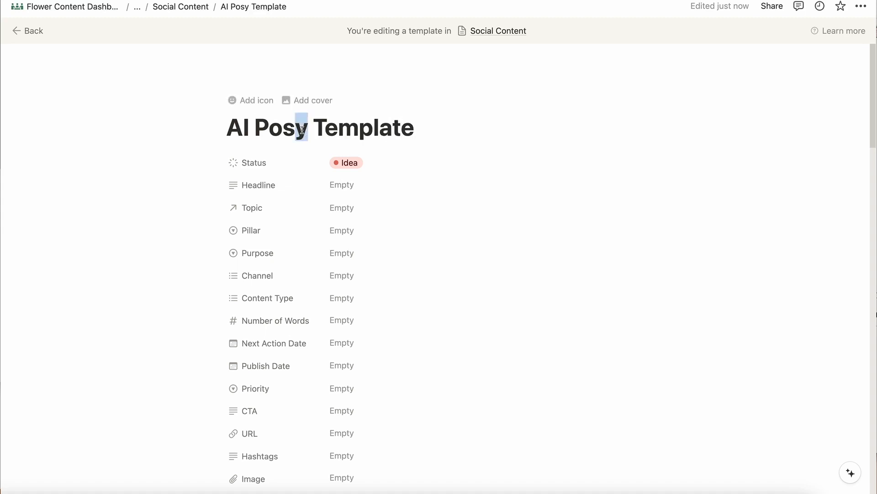
text(t)
- Set the template's Channel to Editorial Content and its Content Type to Blog Article- Response
click(338, 276)
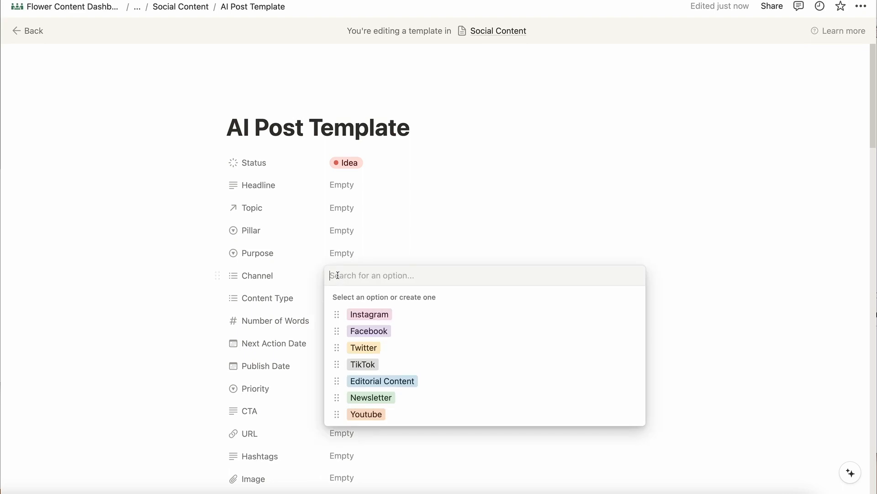
click(371, 380)
click(450, 194)
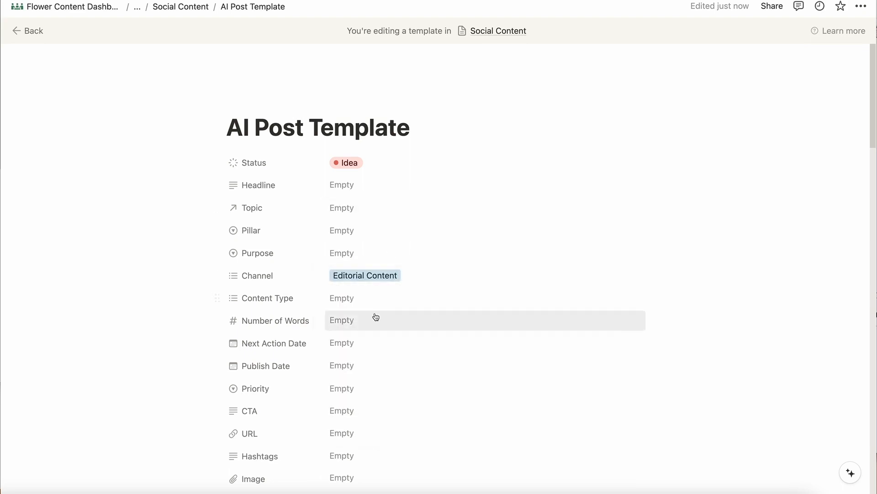
click(342, 298)
click(374, 364)
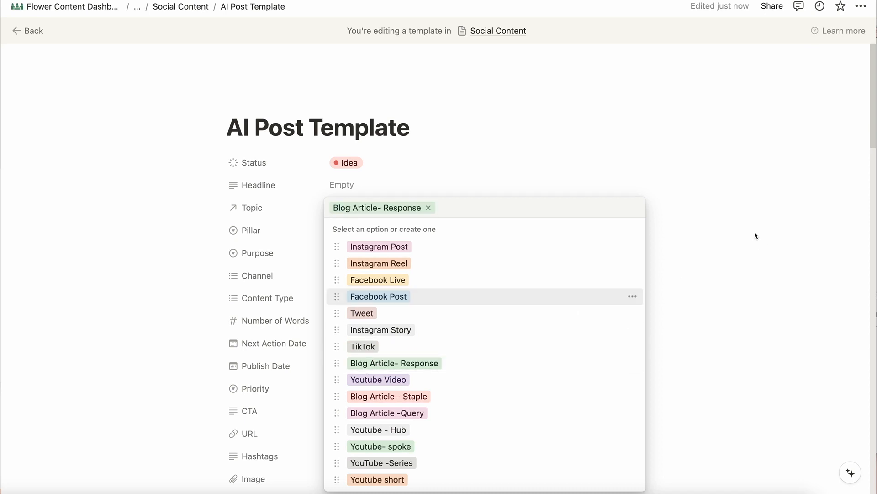
click(729, 235)
- Look over the template's properties and leave the template editor for the Flower Content Dashboard
scroll(695, 280, down, 2)
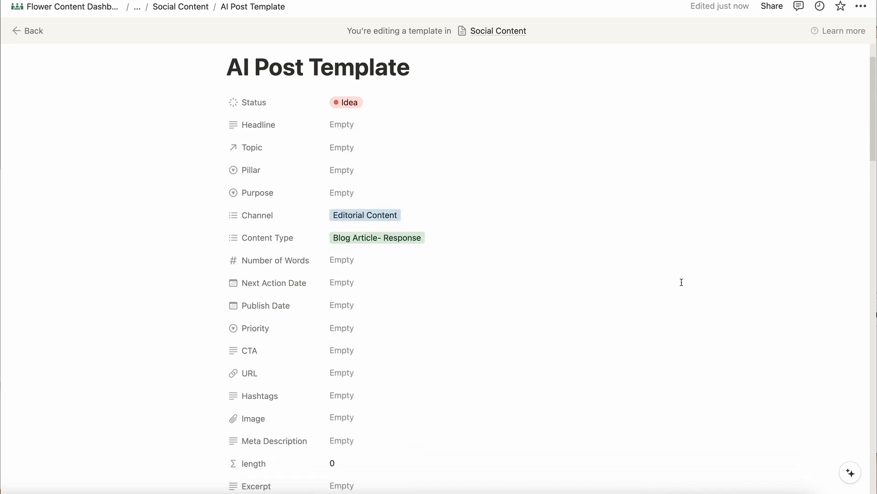
scroll(681, 282, down, 8)
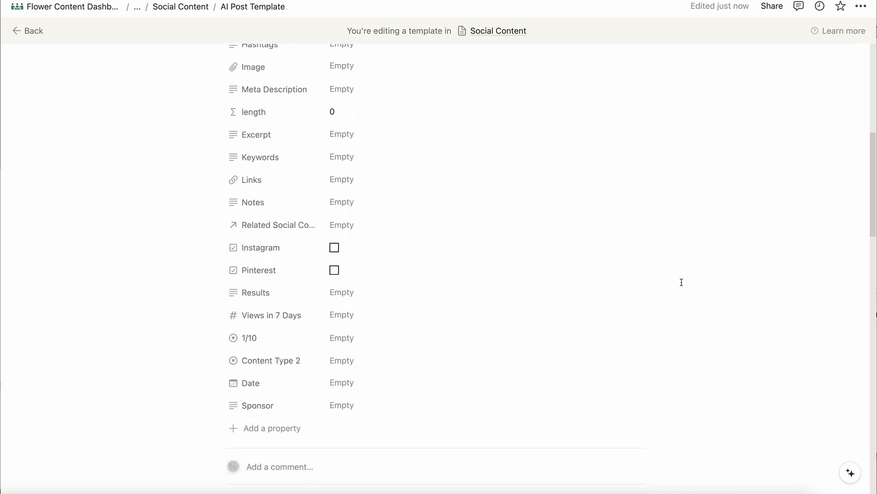
scroll(681, 282, down, 9)
scroll(682, 286, up, 16)
scroll(450, 265, up, 1)
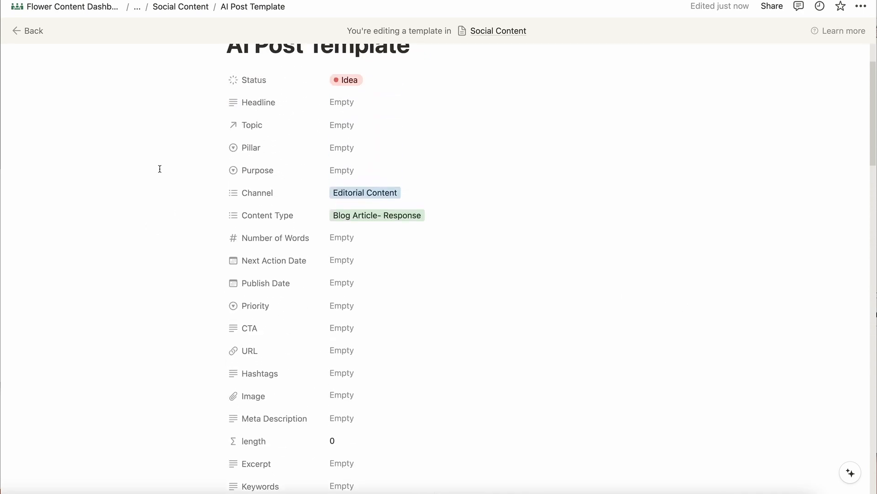
click(38, 31)
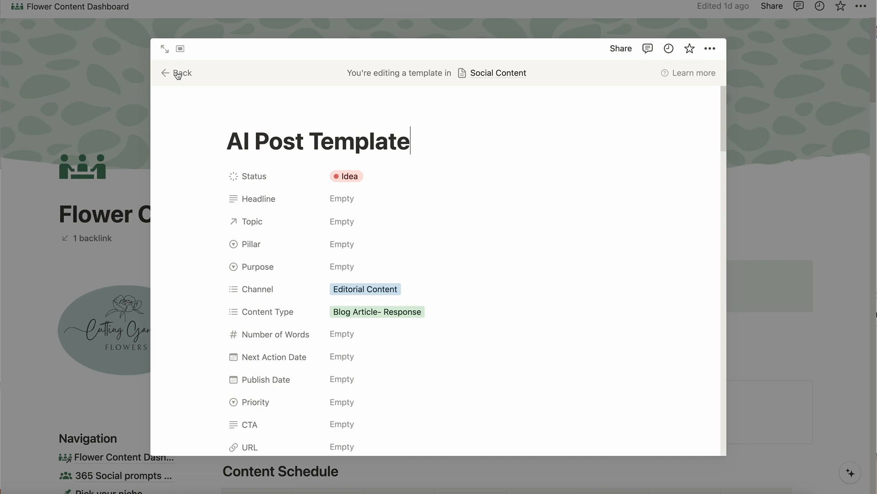
click(178, 74)
- Open AI Post Template for editing from the Plan your Content board's list of Social Content templates
scroll(617, 280, down, 7)
scroll(616, 281, down, 5)
click(808, 197)
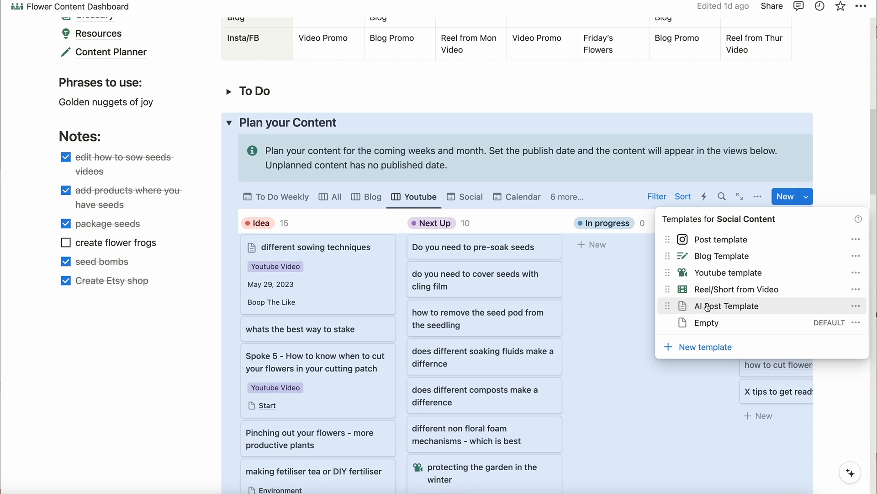
click(856, 306)
click(737, 307)
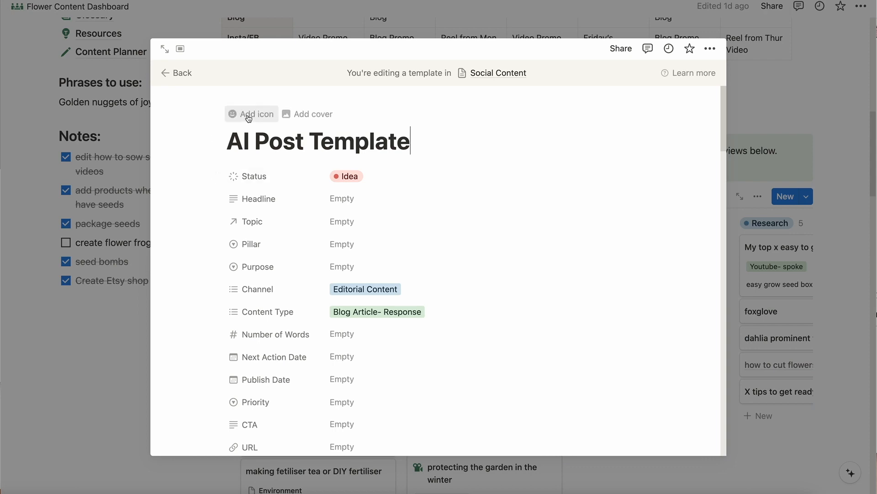
- Give the template the writing hand emoji as its icon, searching the emojis for "write", and return to the dashboard
click(248, 118)
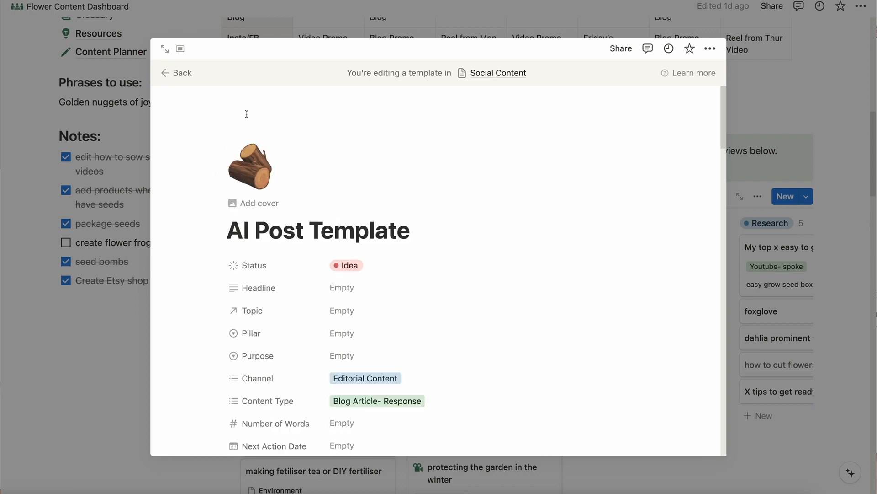
click(252, 168)
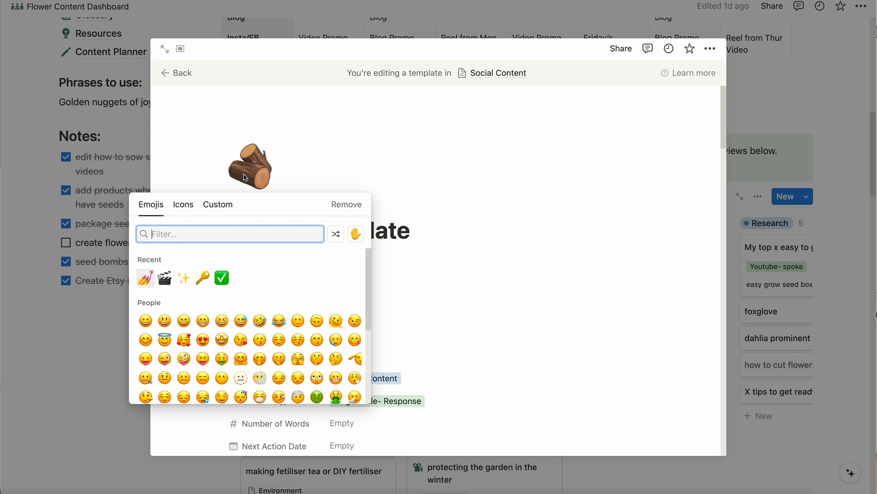
text(write)
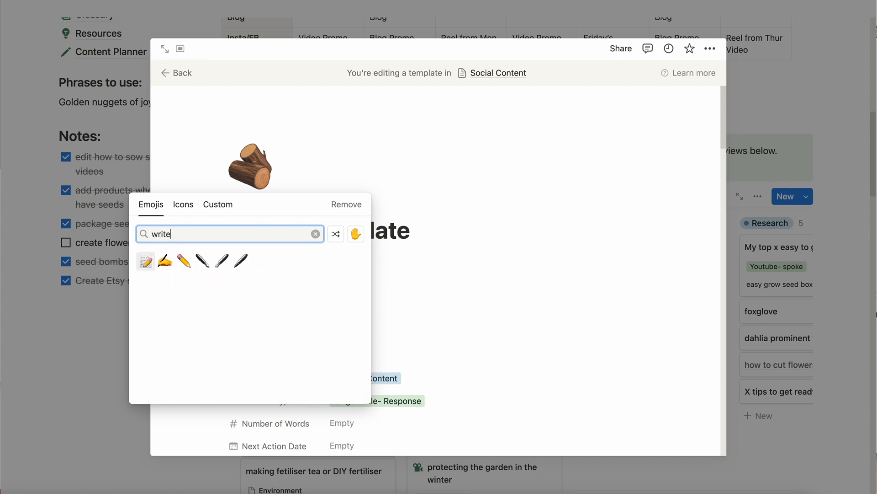
click(164, 260)
click(174, 73)
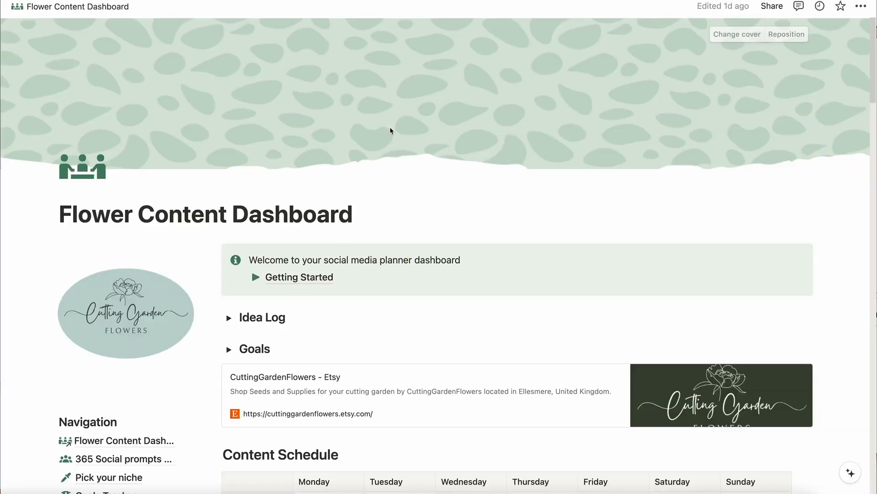
- Create a new Social Content entry from AI Post Template on the Plan your Content board
scroll(773, 347, down, 5)
scroll(773, 347, down, 3)
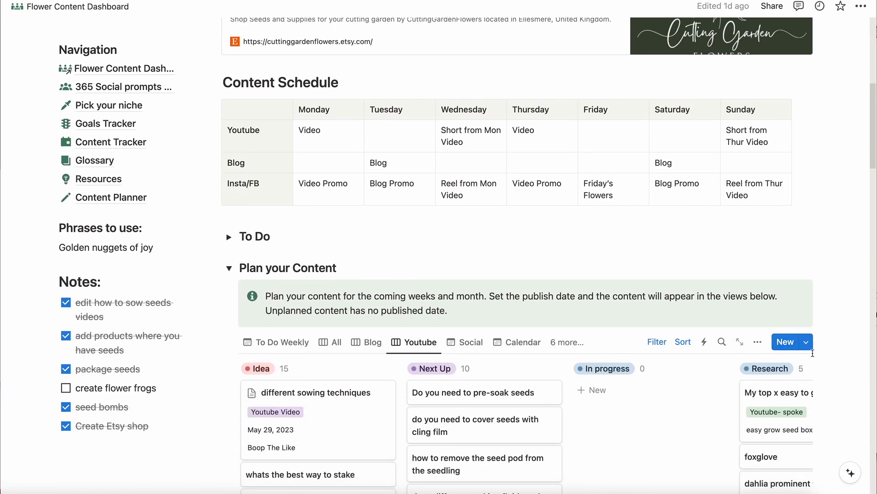
click(807, 341)
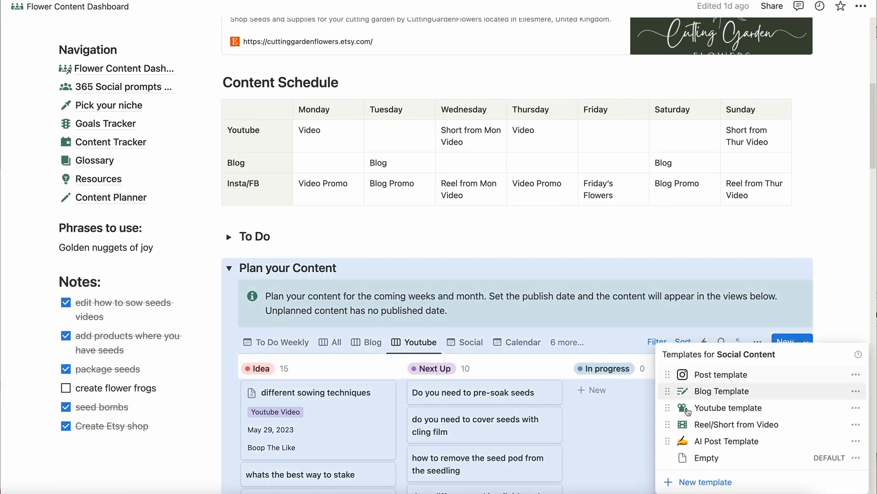
click(723, 442)
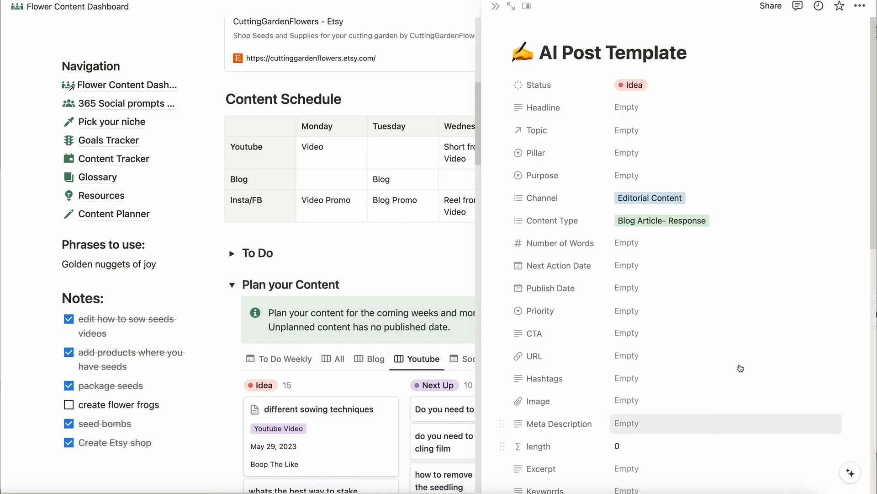
- Review the new entry's properties, Base Information table and Content Creation Steps, and close the entry
scroll(734, 278, down, 10)
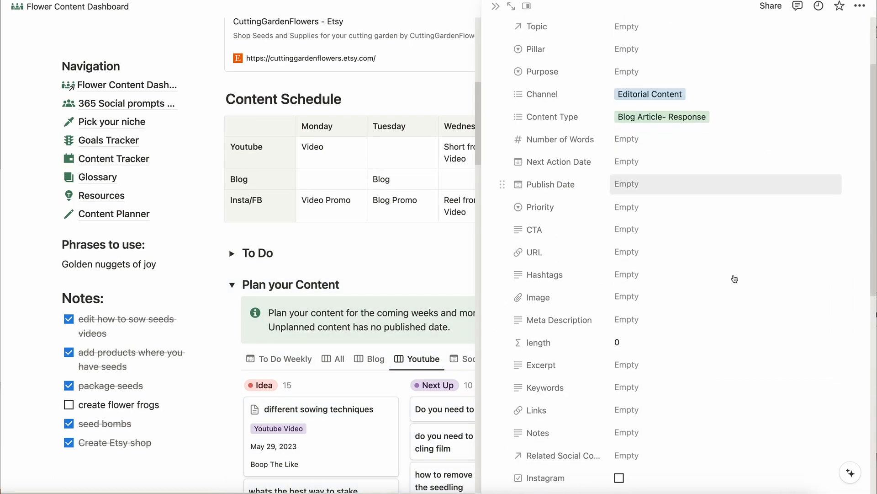
scroll(734, 278, up, 6)
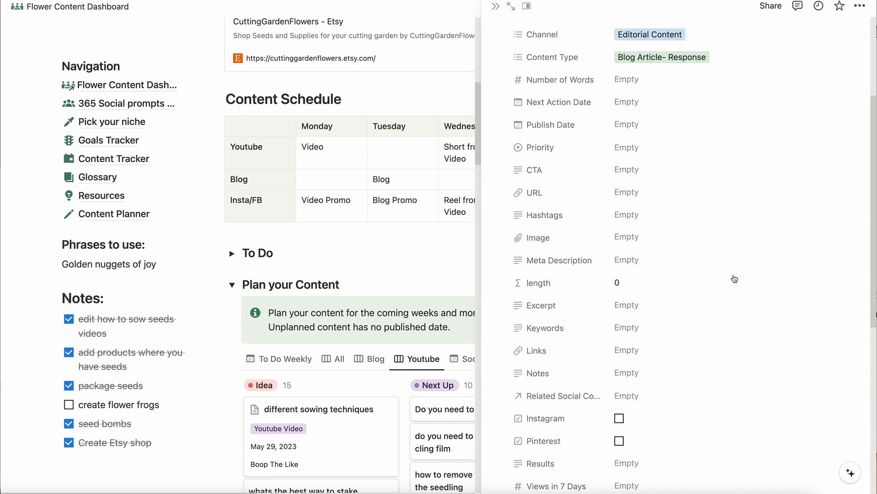
scroll(734, 279, down, 10)
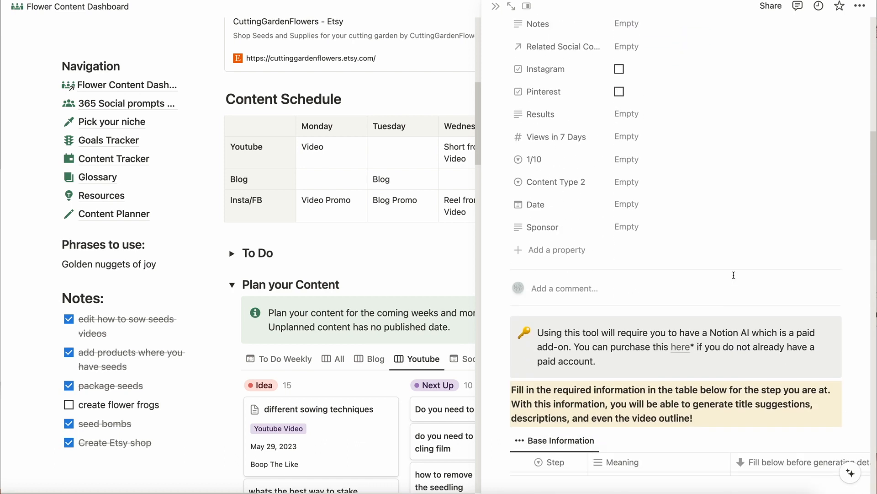
scroll(733, 274, down, 10)
scroll(734, 275, up, 4)
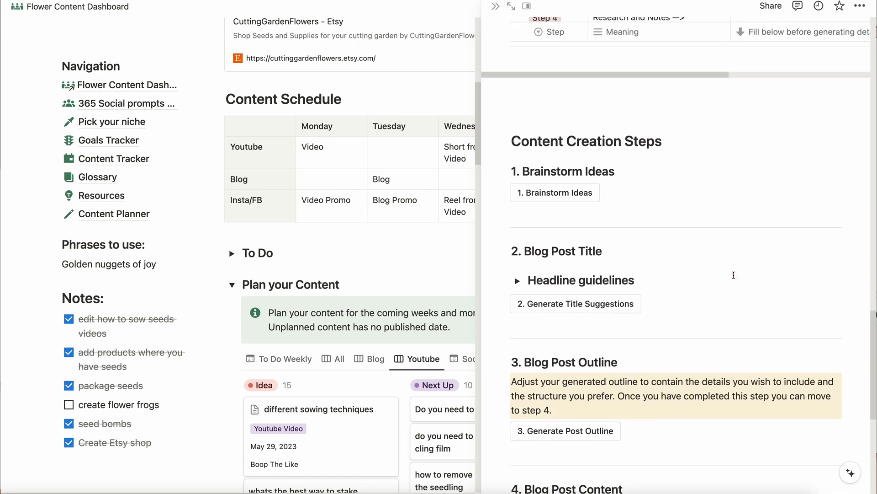
key(super+r)
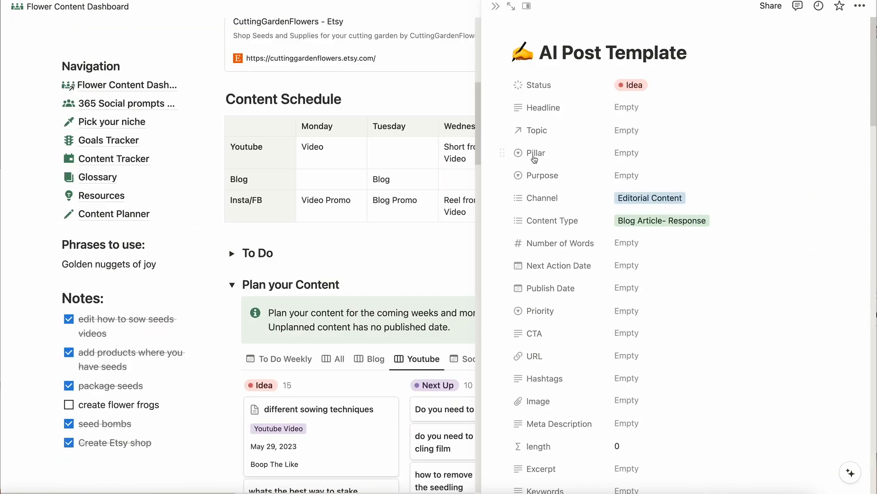
click(496, 6)
- Add a card named "new post" to the In progress column of the Plan your Content board's Youtube view
scroll(497, 302, down, 5)
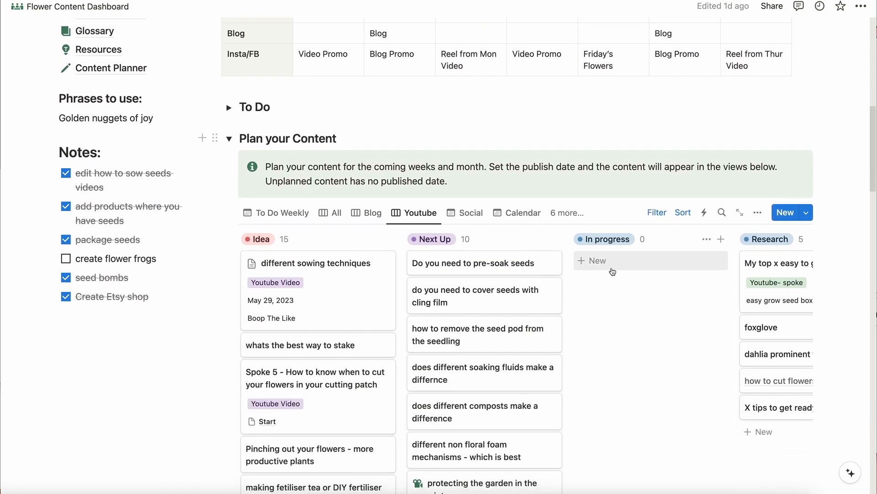
click(598, 266)
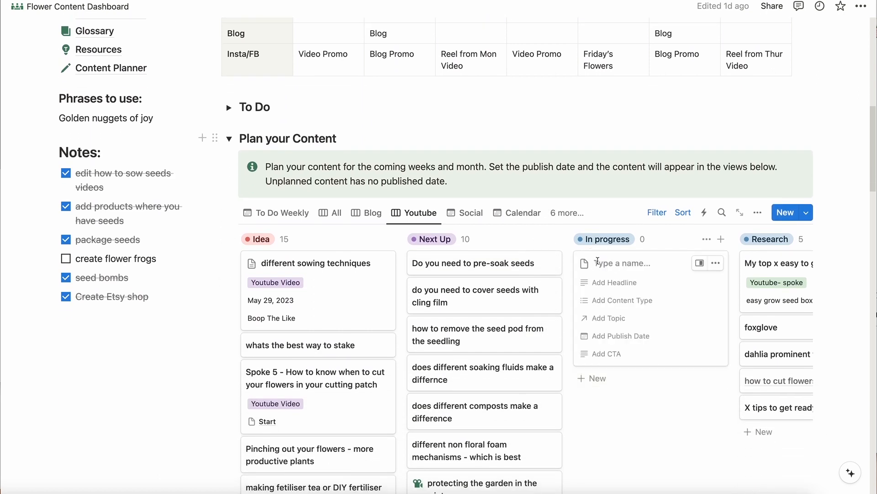
text(n)
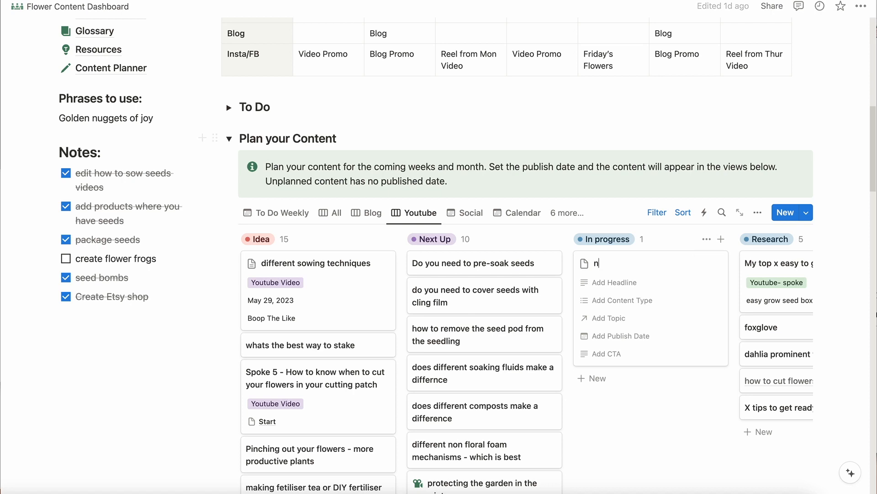
text(ew post)
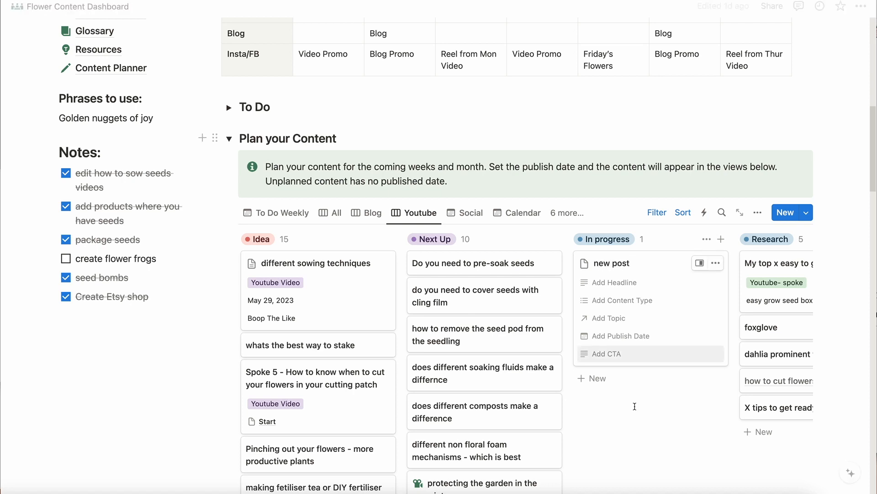
- Apply AI Post Template to the "new post" card and show the entry as a full page
key(Return)
click(600, 265)
scroll(594, 357, down, 15)
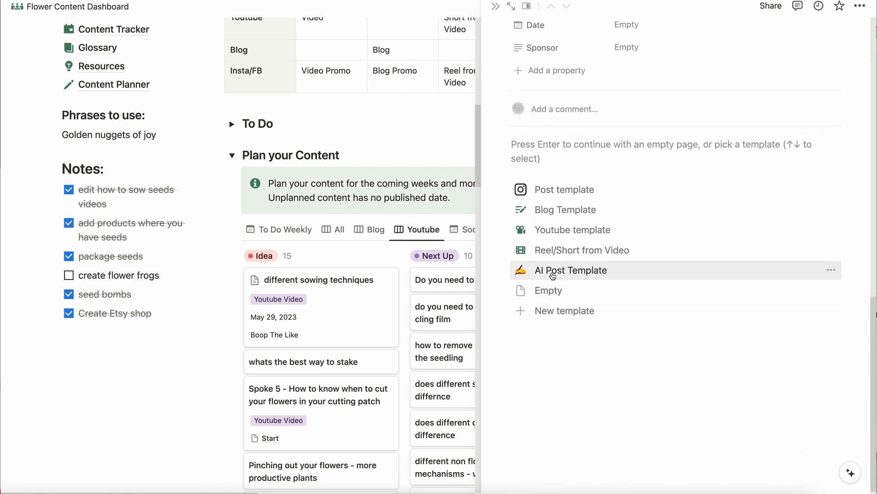
click(553, 270)
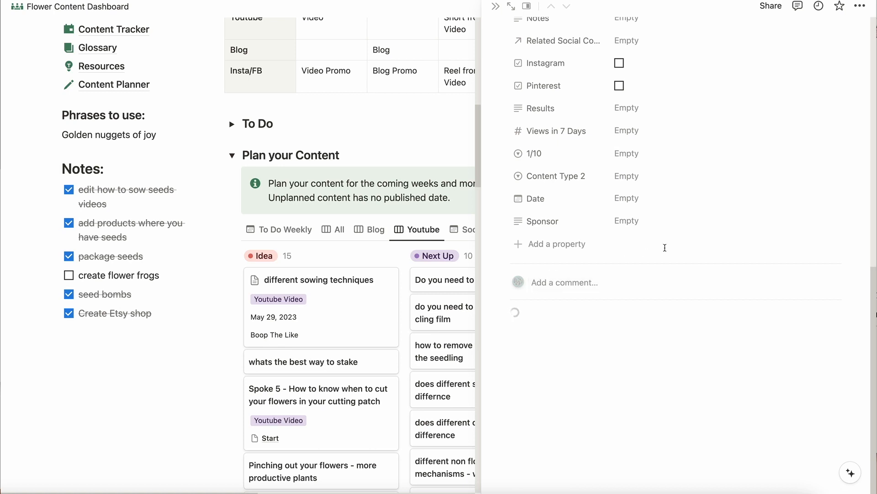
scroll(670, 245, up, 5)
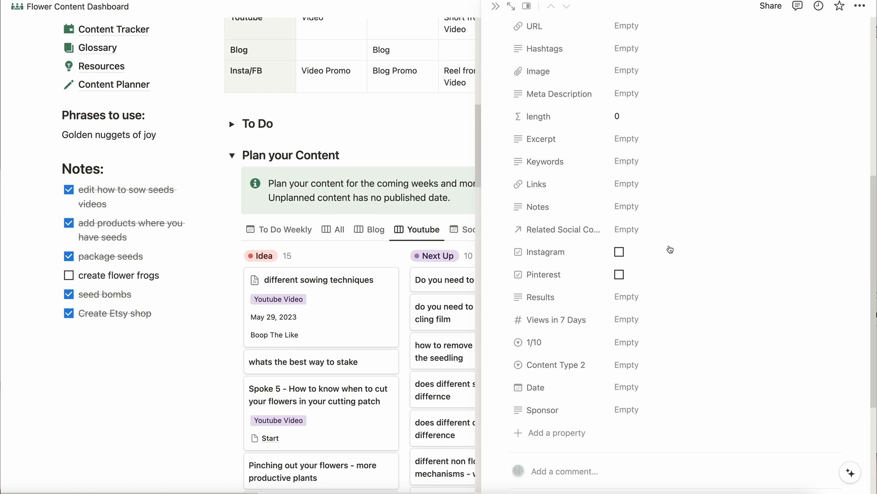
scroll(670, 249, up, 8)
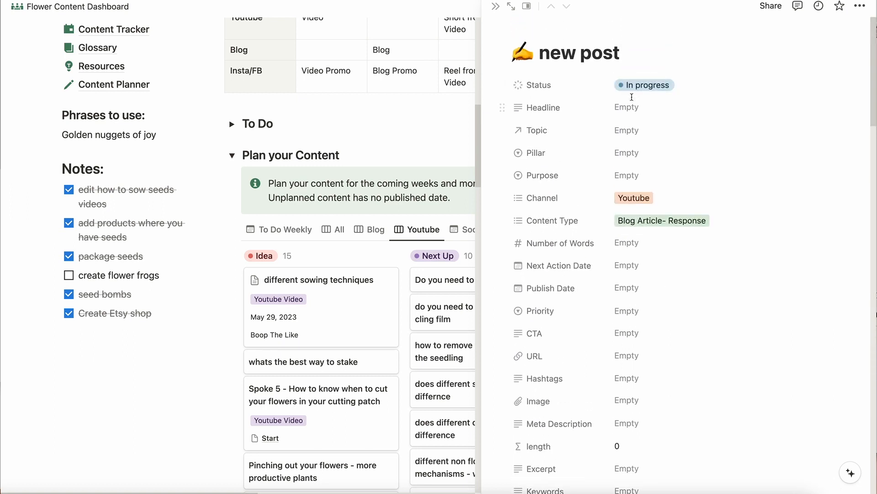
click(511, 7)
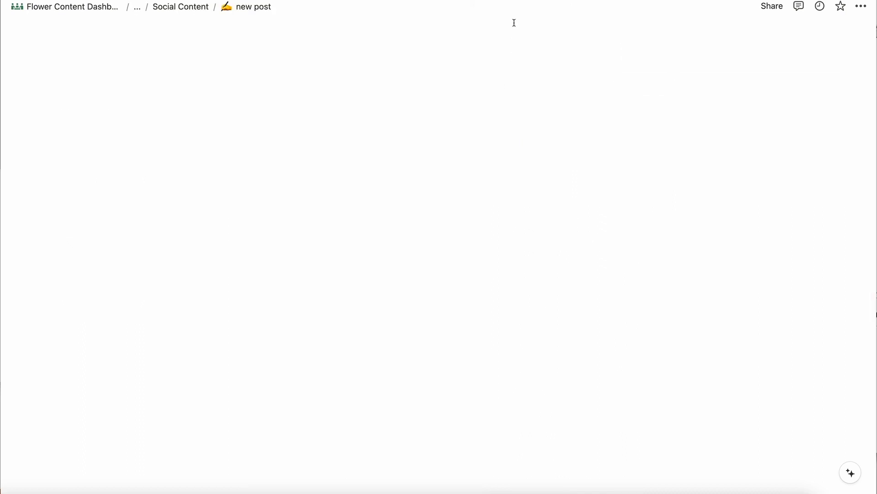
- Enter "garden compost, home compost, compost bins" as the Target Keywords in the Base Information table
scroll(442, 217, down, 3)
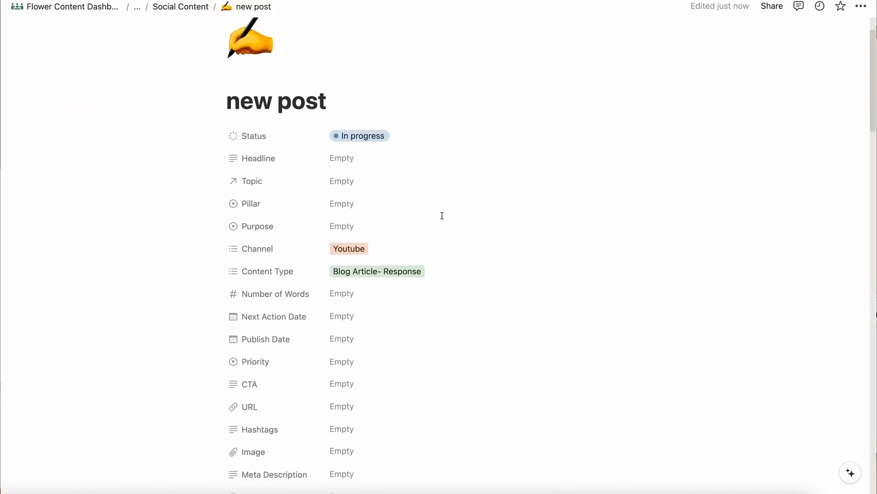
scroll(442, 216, down, 20)
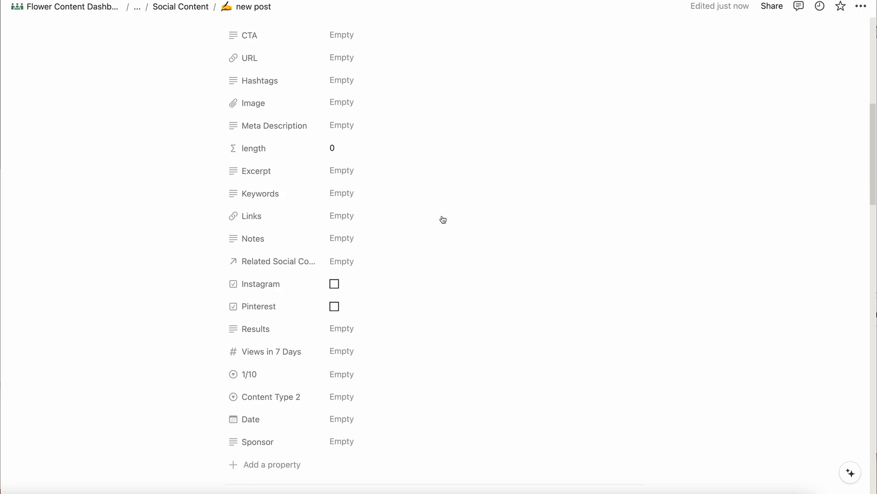
scroll(442, 216, down, 2)
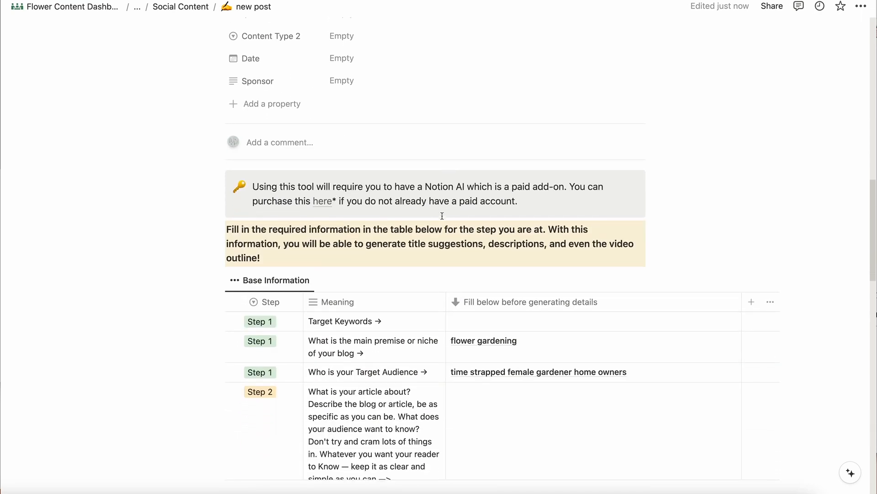
scroll(442, 216, down, 15)
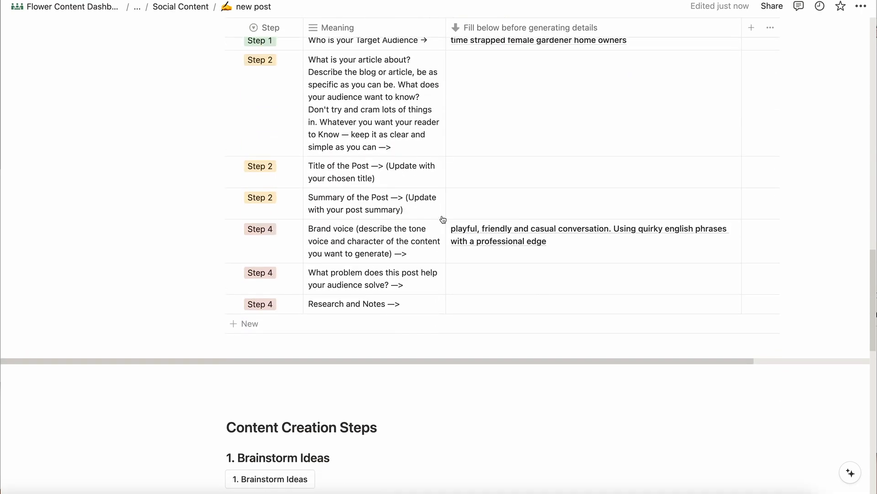
scroll(442, 217, up, 7)
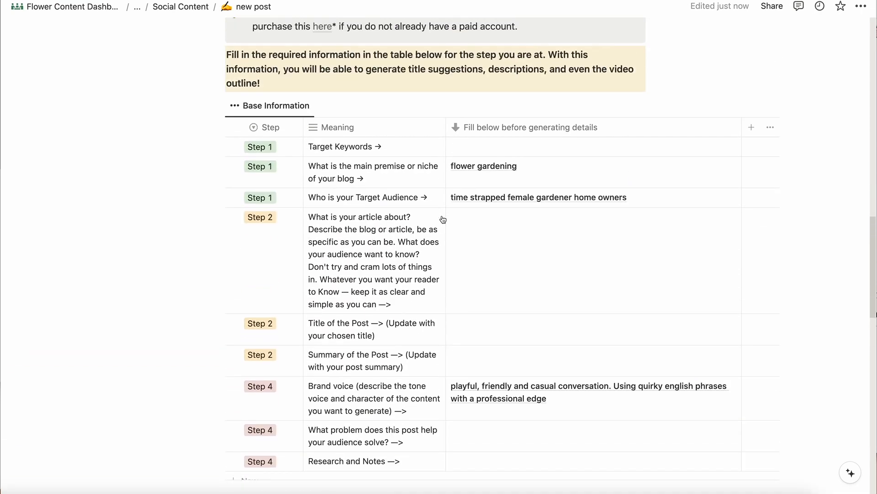
click(468, 144)
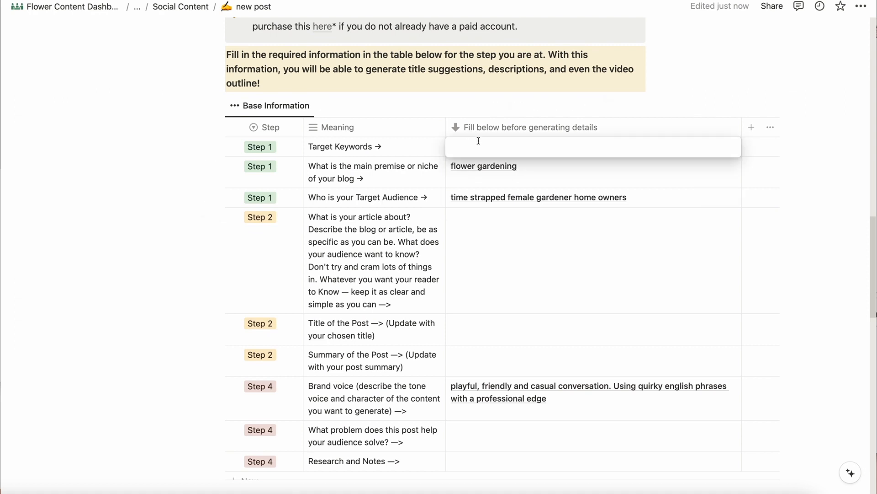
text(garden compost, home compost, compost bins)
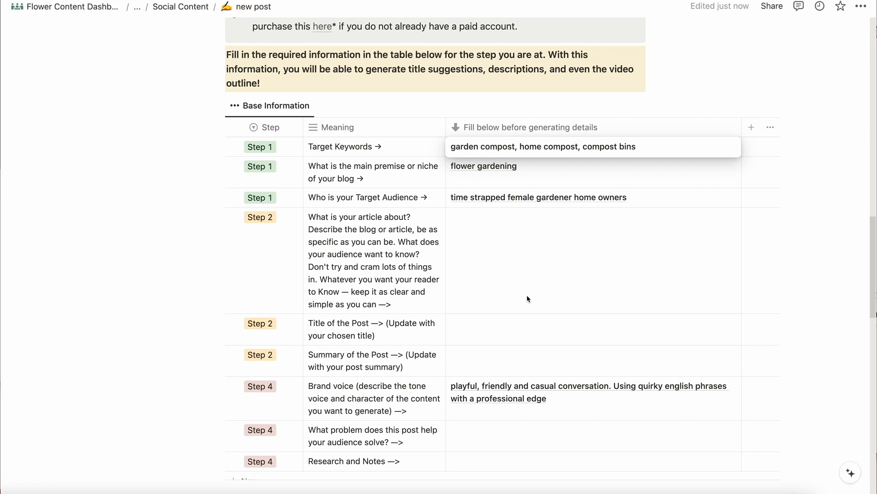
- Insert the Brainstorm Ideas AI block under Content Creation Steps and generate its blog post ideas
scroll(510, 294, down, 7)
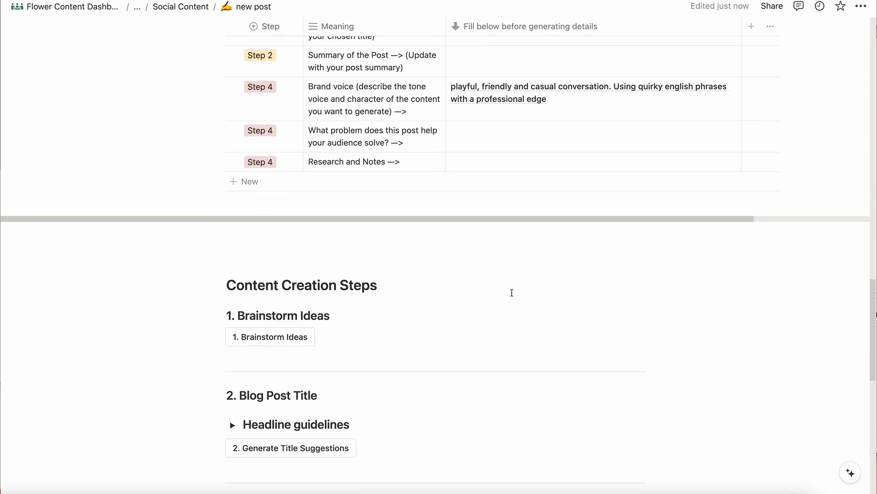
click(279, 315)
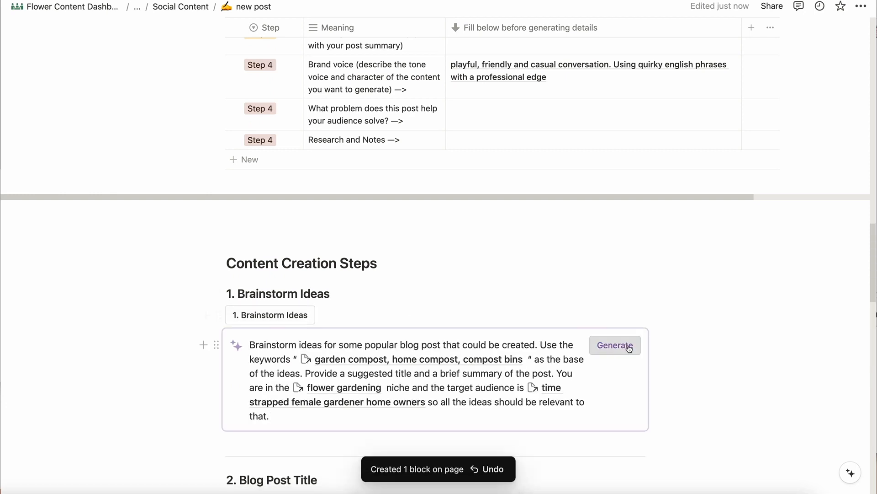
click(627, 348)
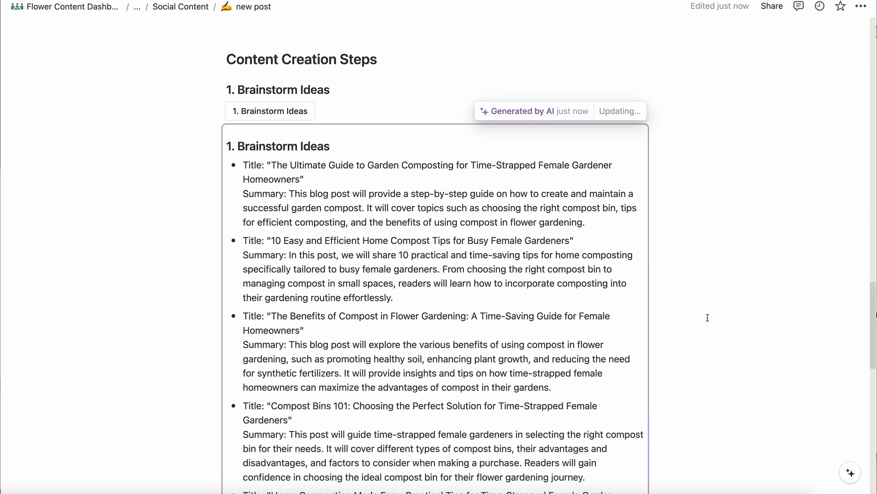
- Copy the title "Home Composting Made Easy: Practical Tips for Time-Strapped Female Gardeners" into the table's "What is your article about?" row
drag(272, 382, 628, 387)
key(ctrl+c)
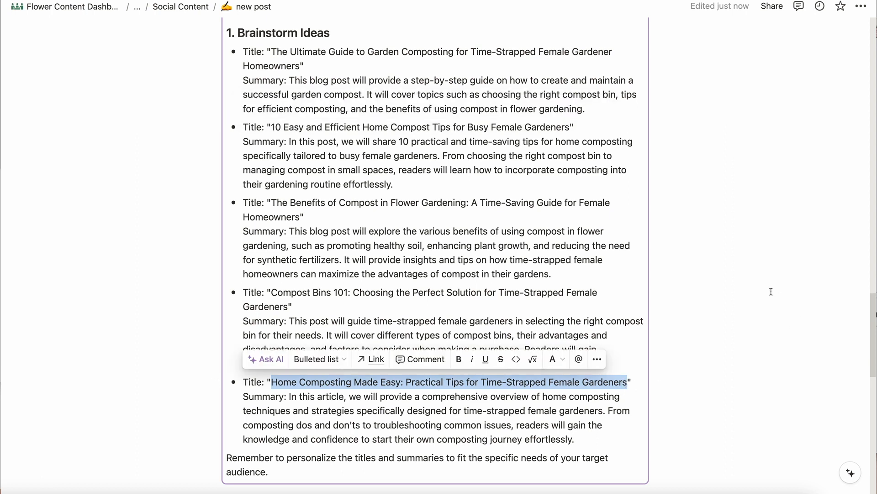
scroll(772, 291, up, 10)
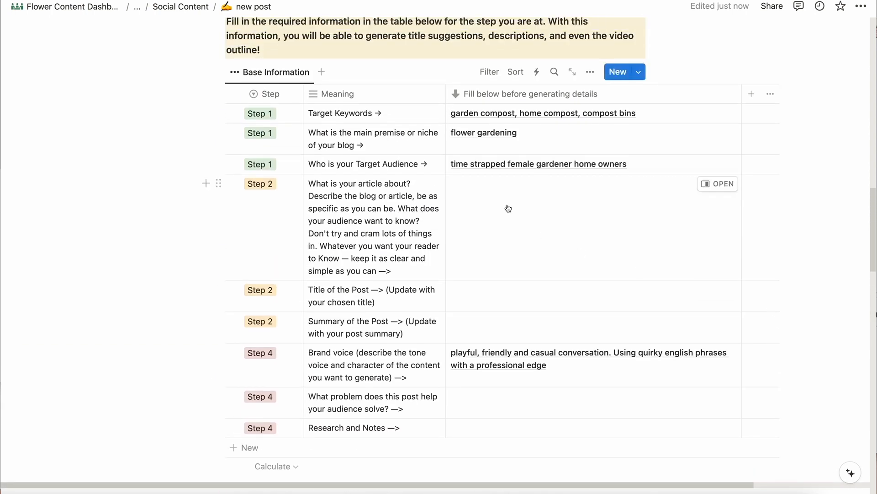
click(508, 208)
key(ctrl+v)
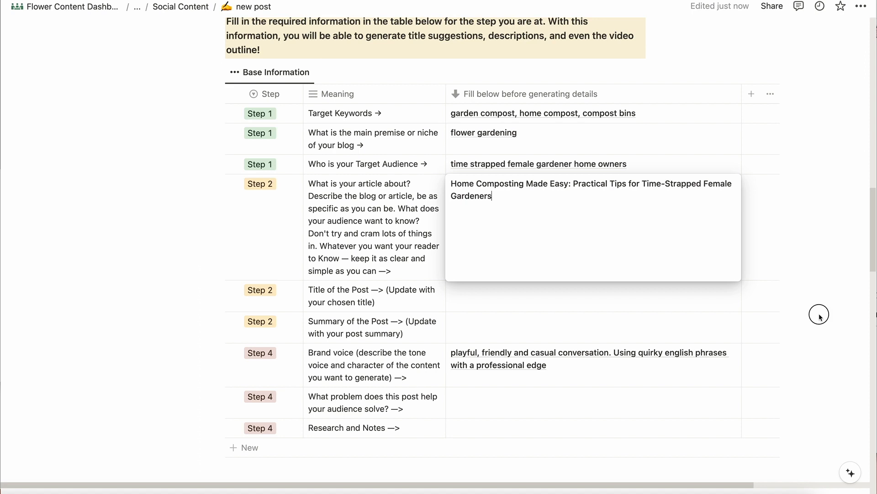
key(Escape)
- Append a comma and the copied summary of the Home Composting Made Easy idea to the "What is your article about?" answer
scroll(819, 314, down, 10)
scroll(819, 314, down, 2)
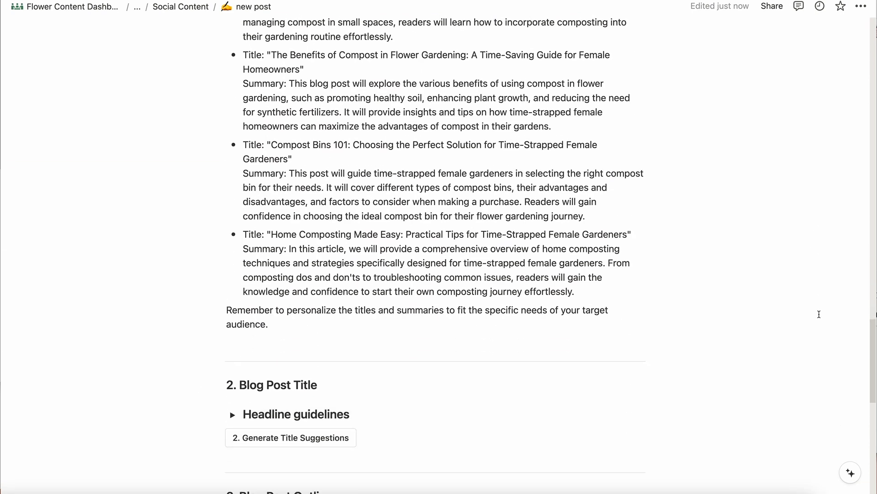
drag(290, 248, 597, 291)
key(ctrl+c)
click(796, 135)
scroll(796, 134, up, 15)
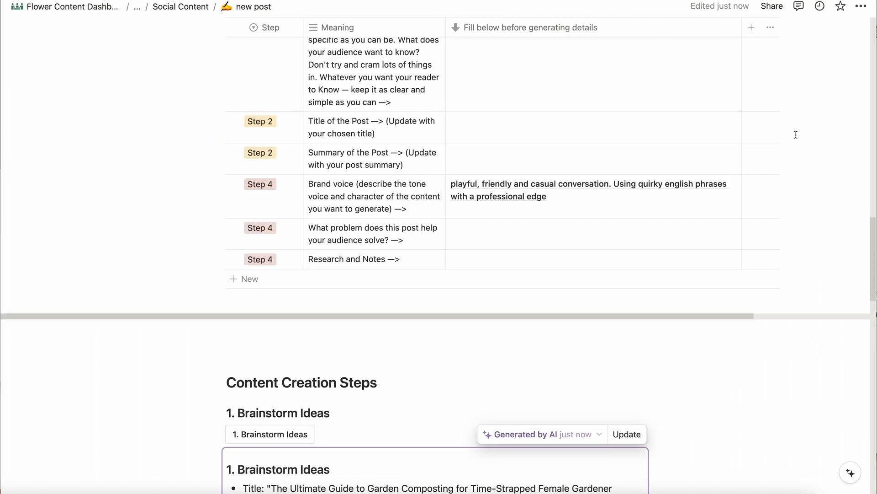
click(475, 202)
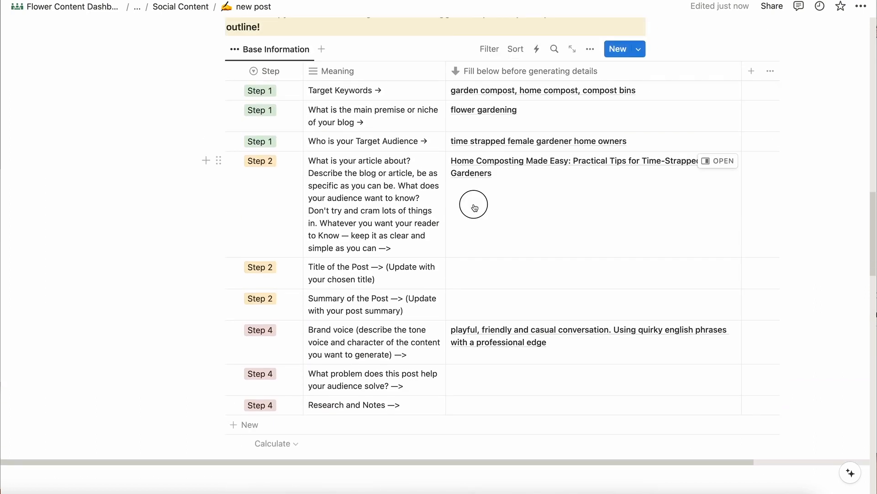
text(,)
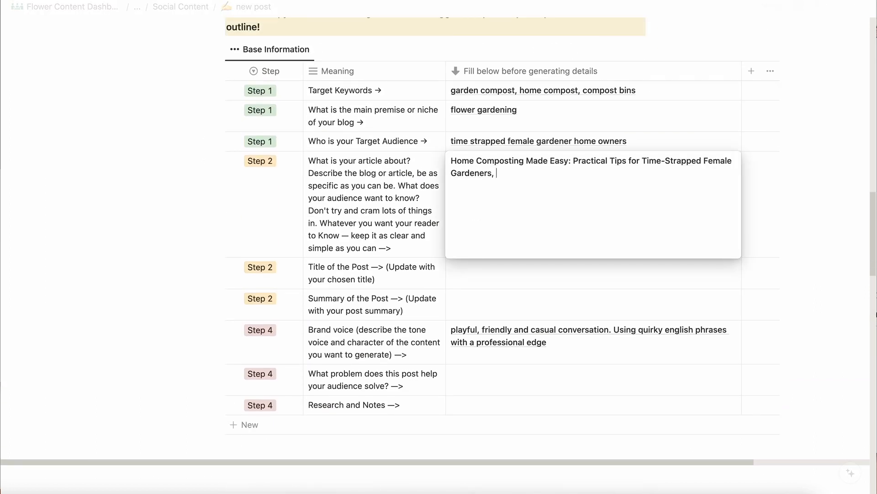
key(ctrl+v)
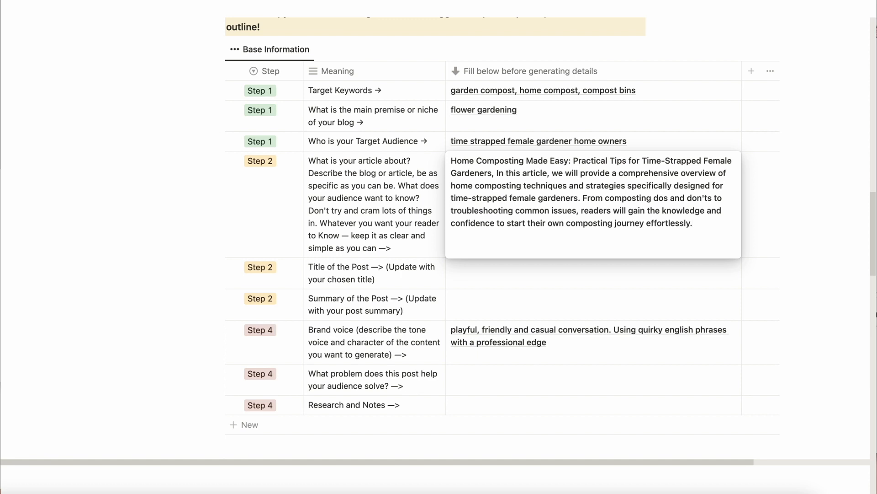
click(790, 156)
- Insert the Generate Title Suggestions AI block under Blog Post Title and generate its titles and summaries
click(285, 268)
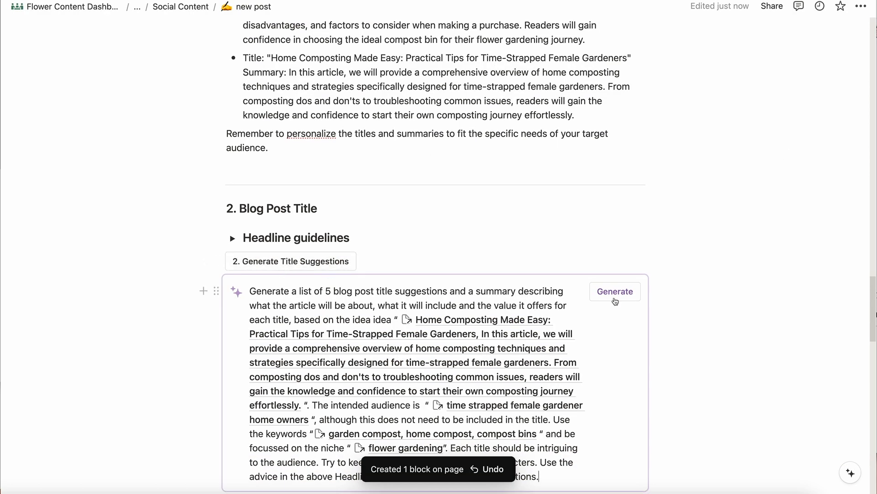
click(617, 293)
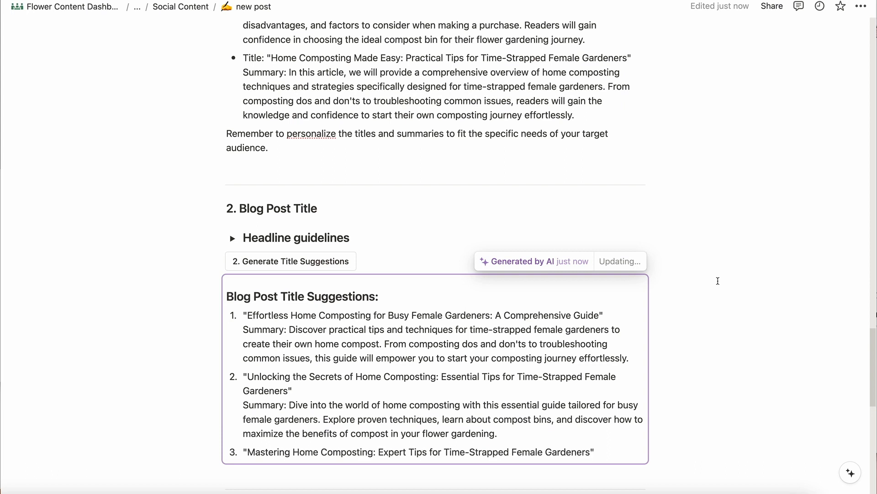
- Review the generated title suggestions against the brainstormed ideas and look through the Headline guidelines, collapsing them again
scroll(425, 53, up, 10)
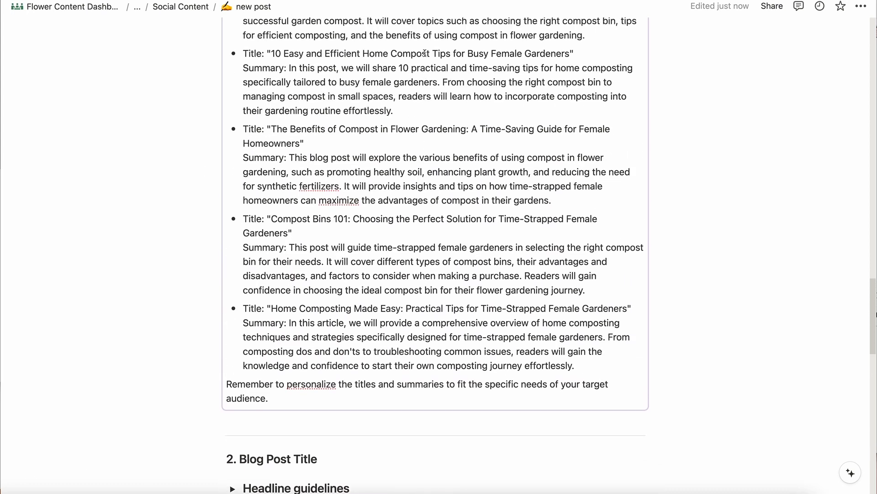
scroll(425, 53, down, 6)
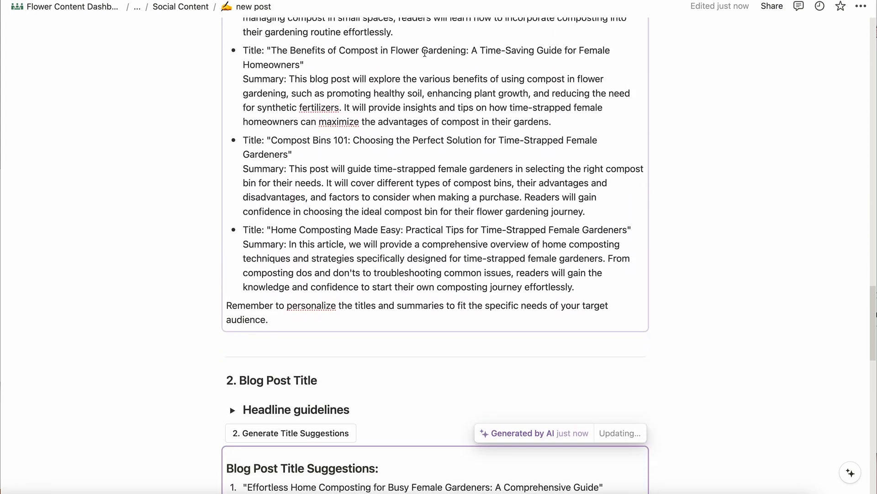
scroll(425, 54, down, 1)
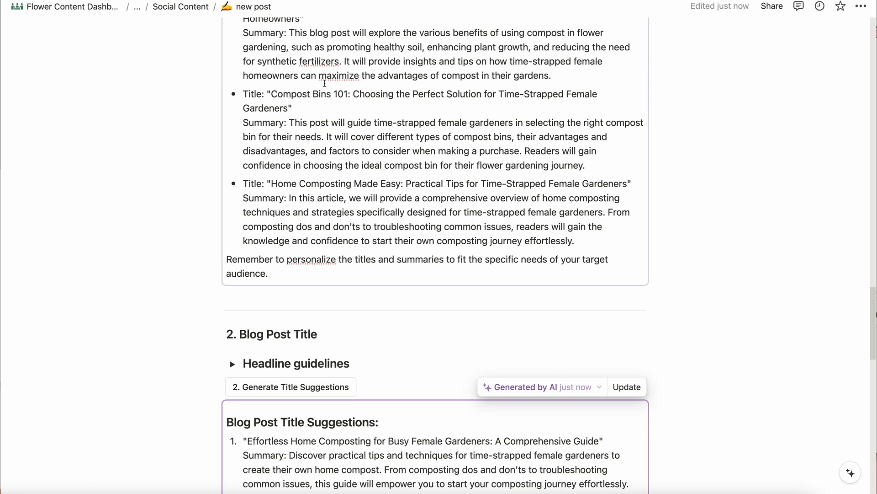
scroll(303, 97, down, 6)
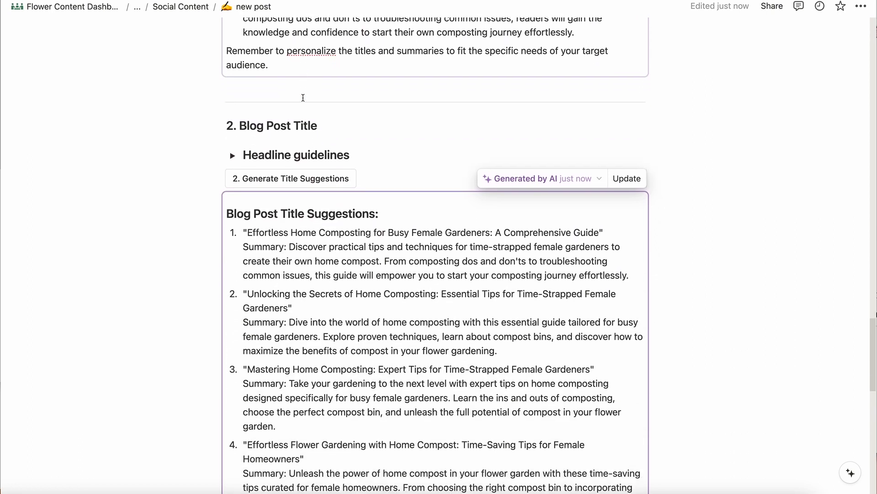
scroll(231, 127, down, 5)
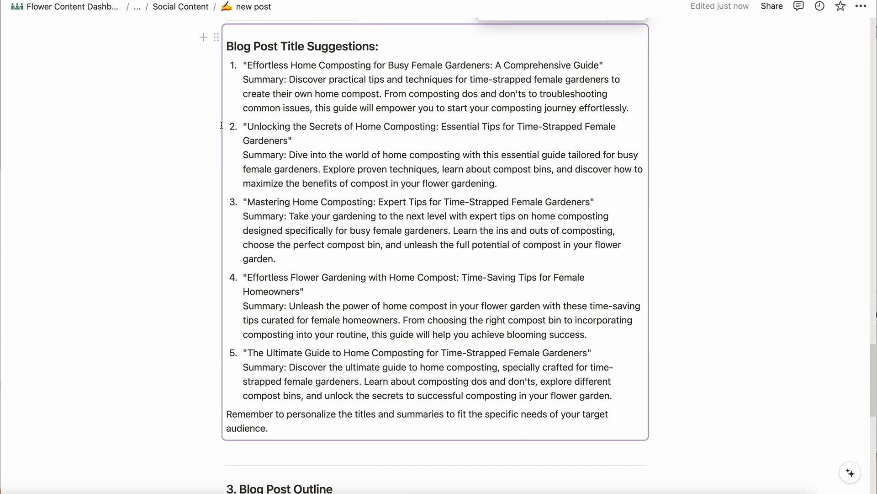
scroll(222, 125, up, 1)
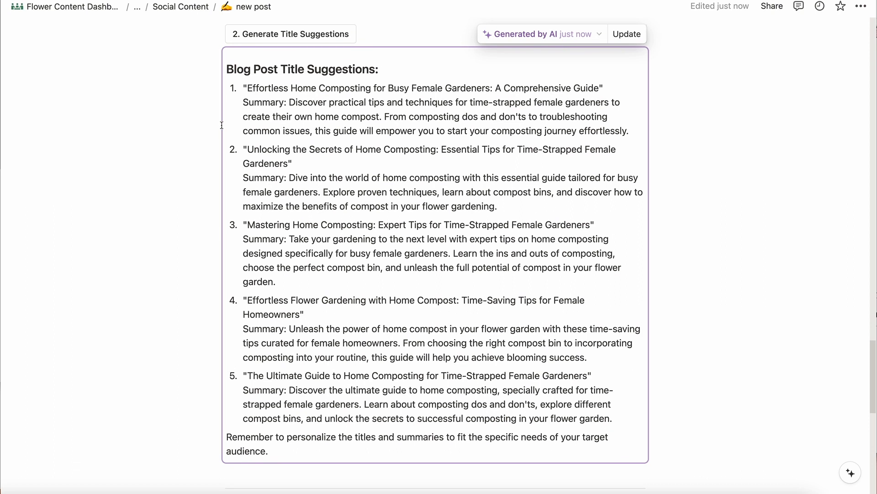
scroll(221, 125, up, 3)
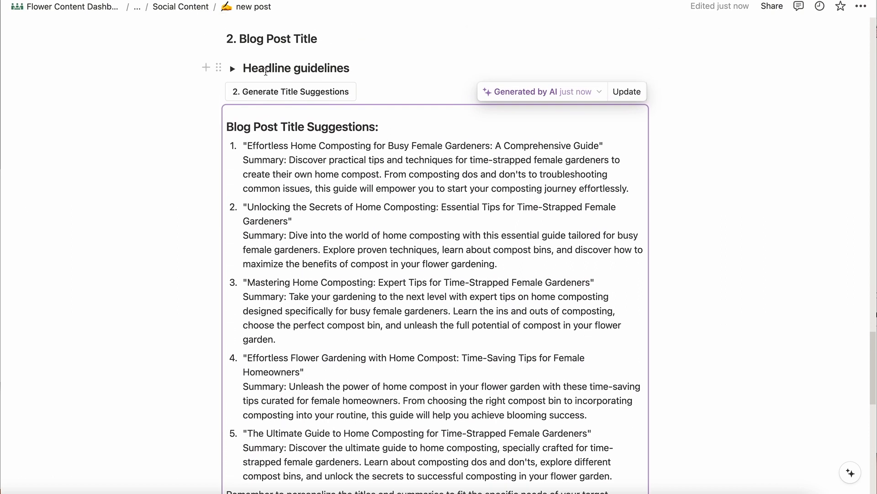
click(232, 69)
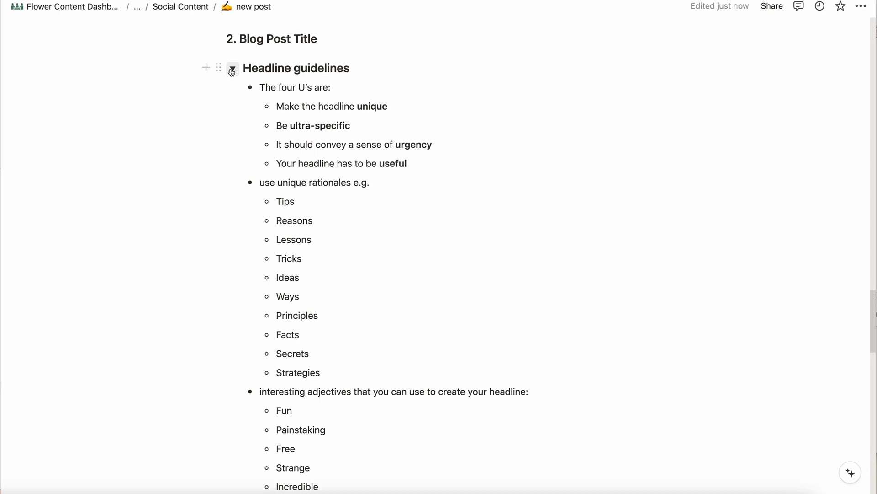
click(232, 69)
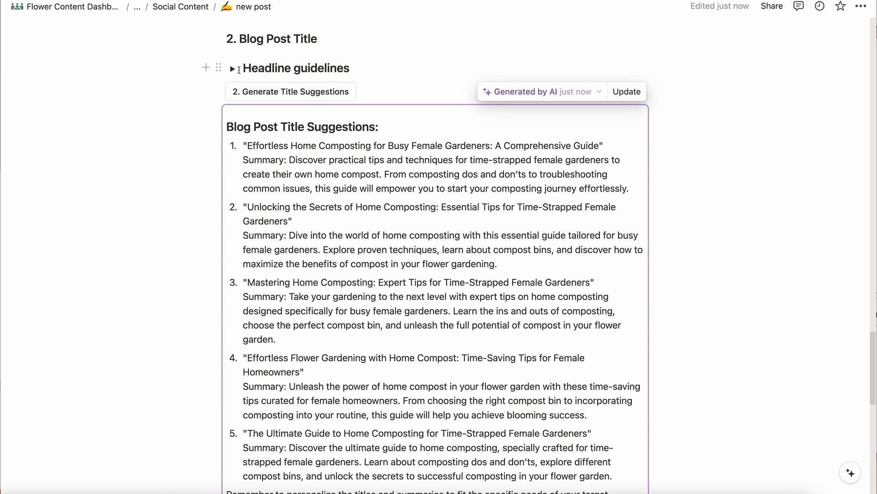
scroll(158, 158, up, 8)
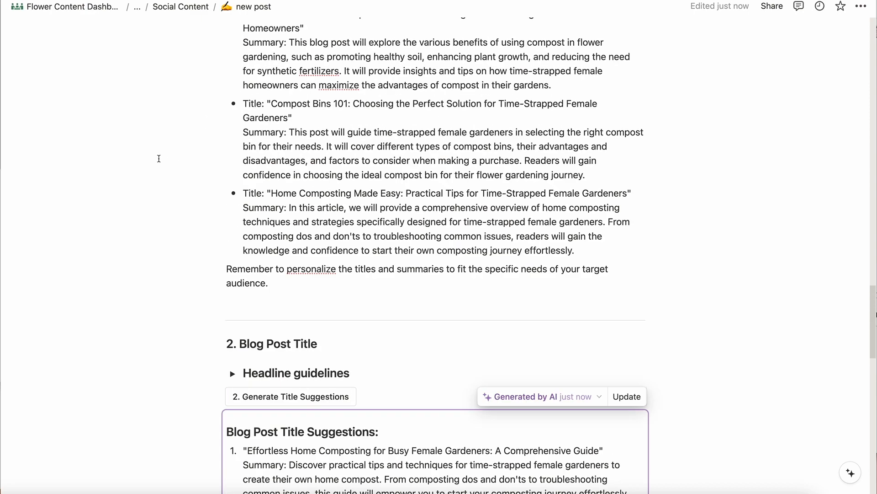
- Copy the suggested title "Effortless Home Composting for Busy Female Gardeners: A Comprehensive Guide" into the table's "Title of the Post" row
scroll(159, 158, down, 5)
scroll(158, 158, down, 4)
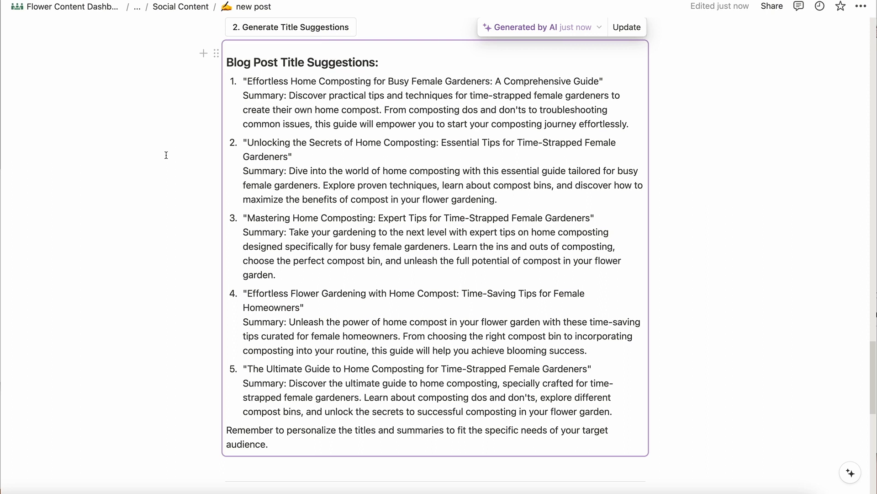
drag(249, 81, 593, 79)
key(ctrl+c)
scroll(668, 90, up, 20)
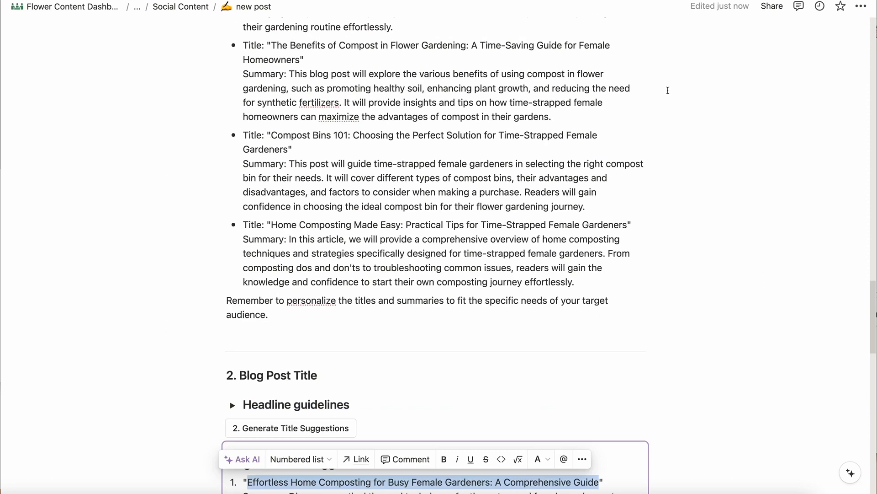
scroll(669, 90, up, 3)
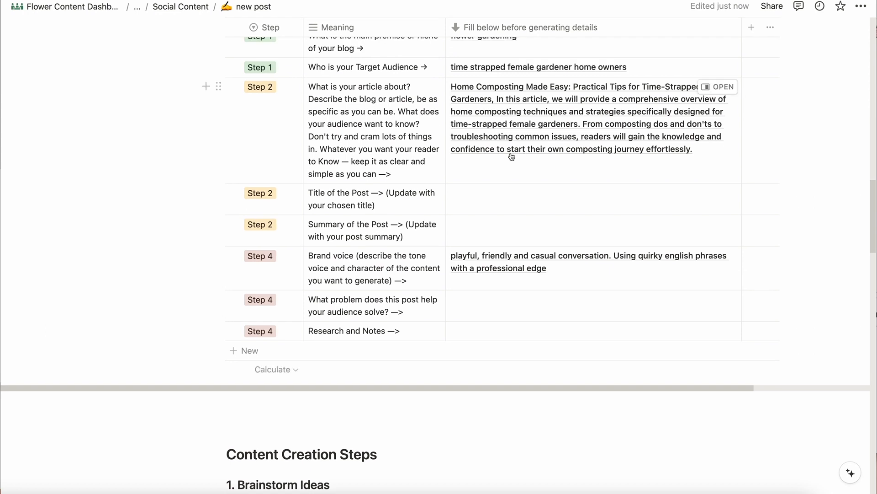
click(479, 190)
key(ctrl+v)
key(Escape)
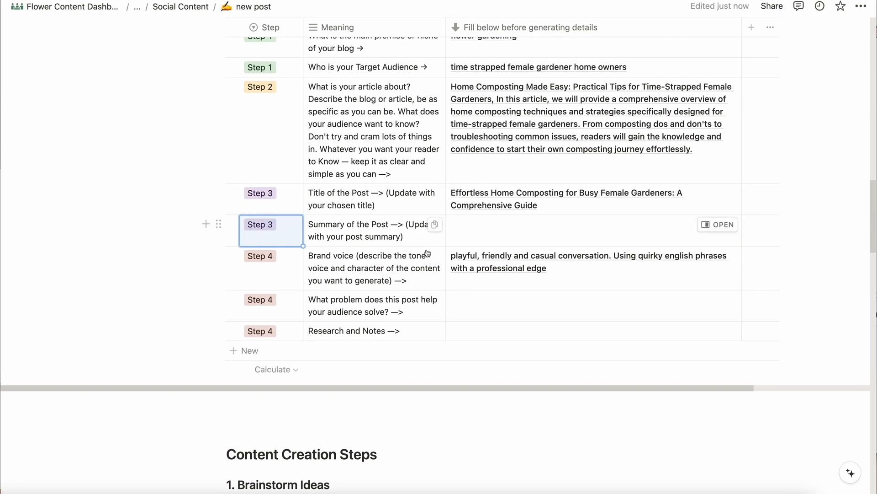
- Copy the first title suggestion's summary, starting "Discover practical tips and techniques", into the table's "Summary of the Post" row
scroll(528, 361, down, 10)
scroll(527, 361, down, 4)
scroll(528, 361, up, 2)
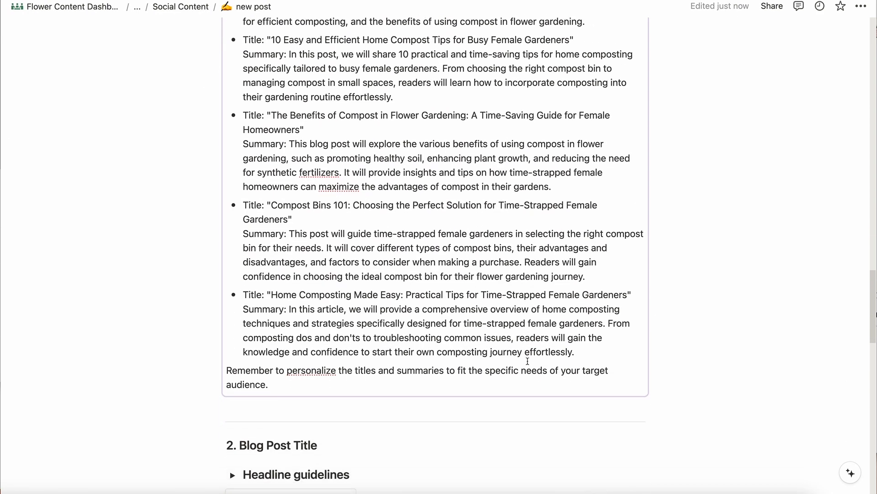
scroll(528, 361, up, 2)
scroll(527, 361, down, 10)
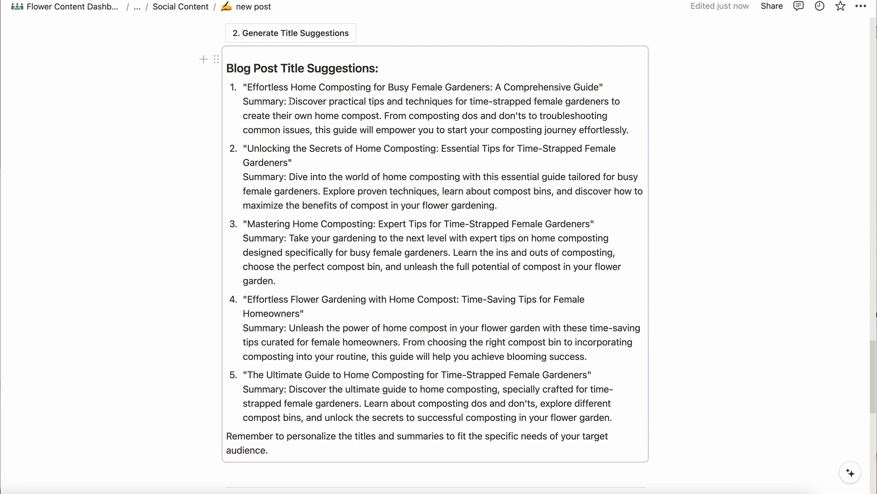
drag(289, 101, 629, 130)
key(ctrl+c)
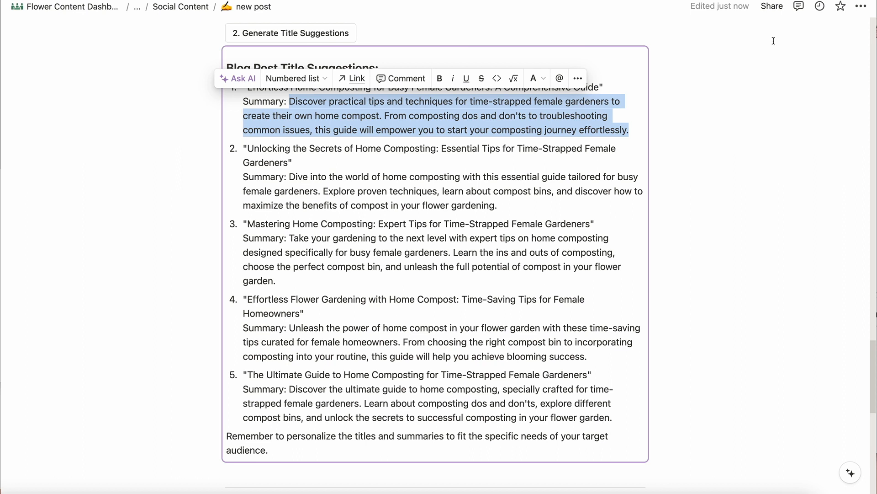
scroll(758, 65, up, 15)
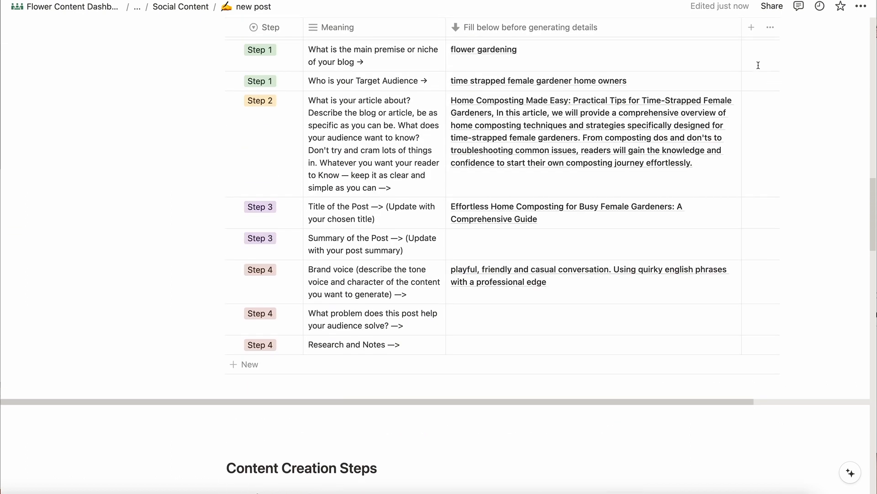
click(471, 235)
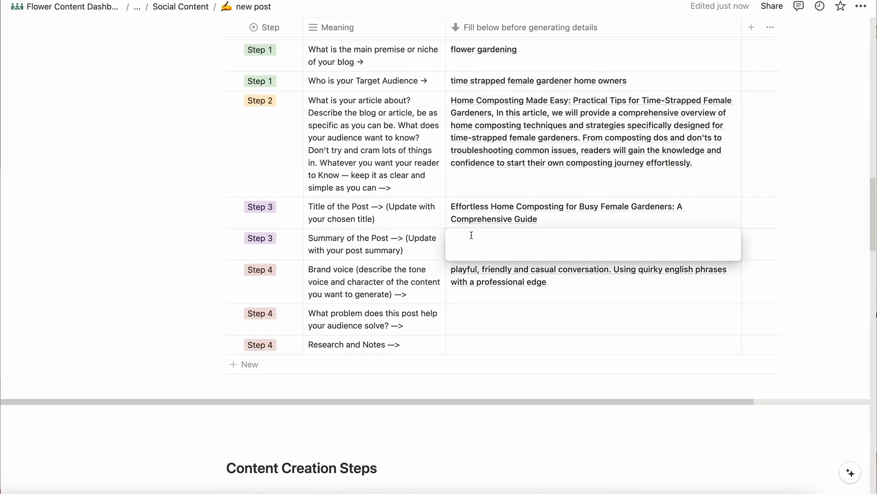
key(ctrl+v)
key(Escape)
- Insert the Generate Post Outline AI block under Blog Post Outline, generate the outline and review its headings through to the conclusion
scroll(800, 232, down, 5)
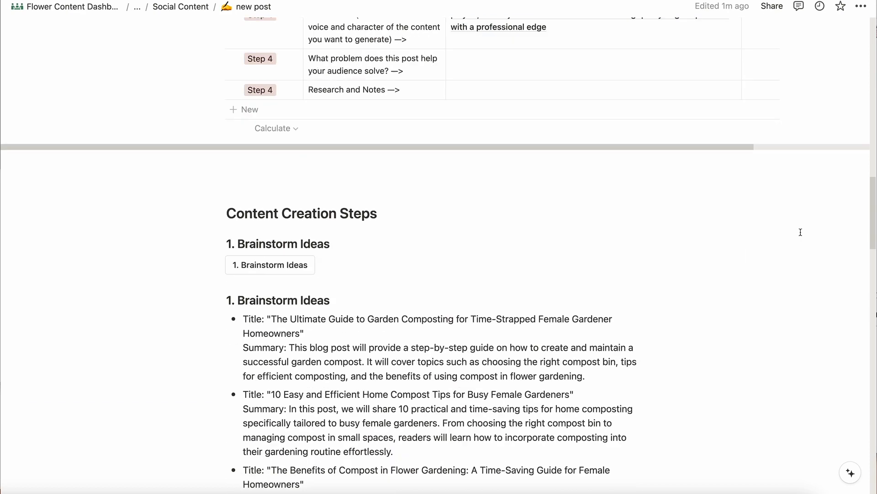
scroll(801, 233, down, 12)
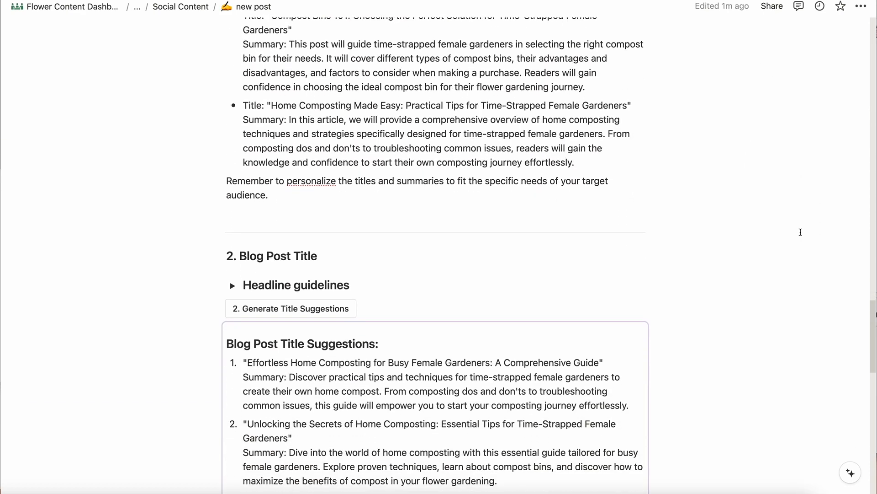
scroll(800, 232, down, 10)
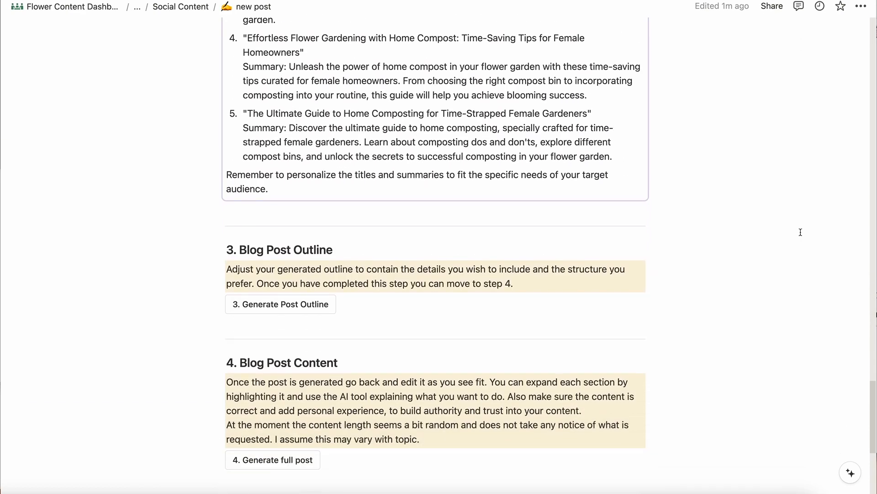
scroll(801, 232, down, 1)
click(299, 279)
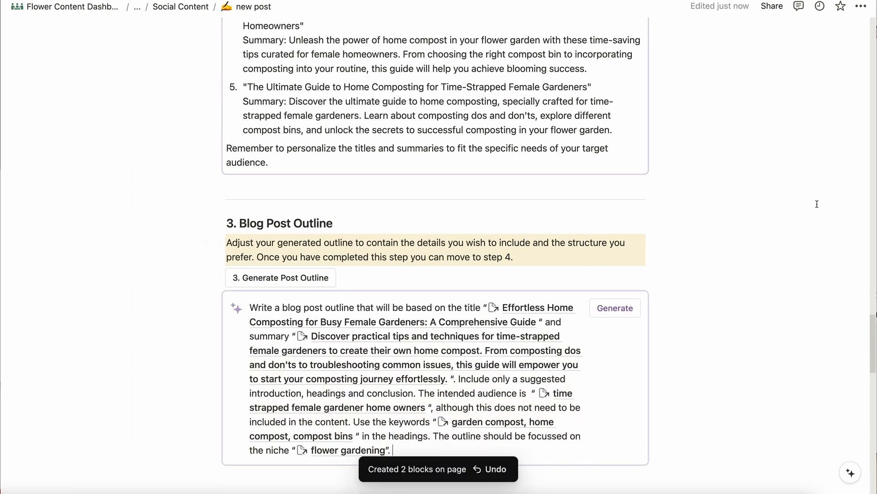
click(616, 308)
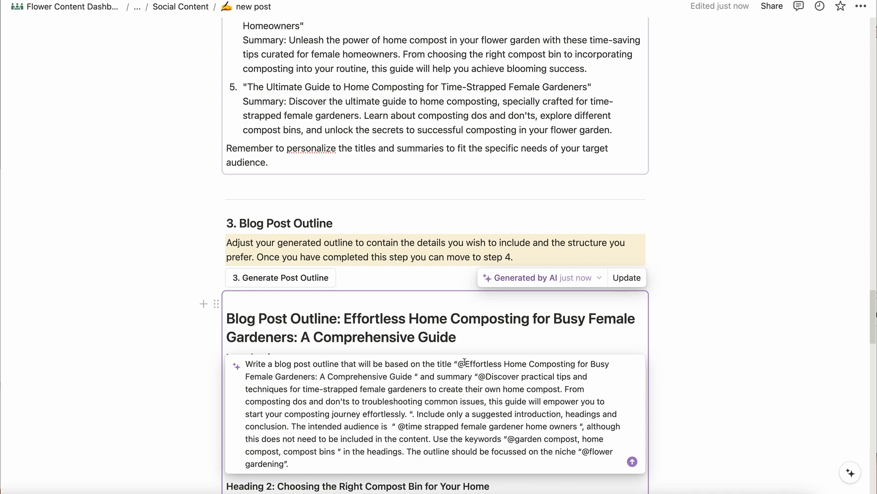
click(734, 345)
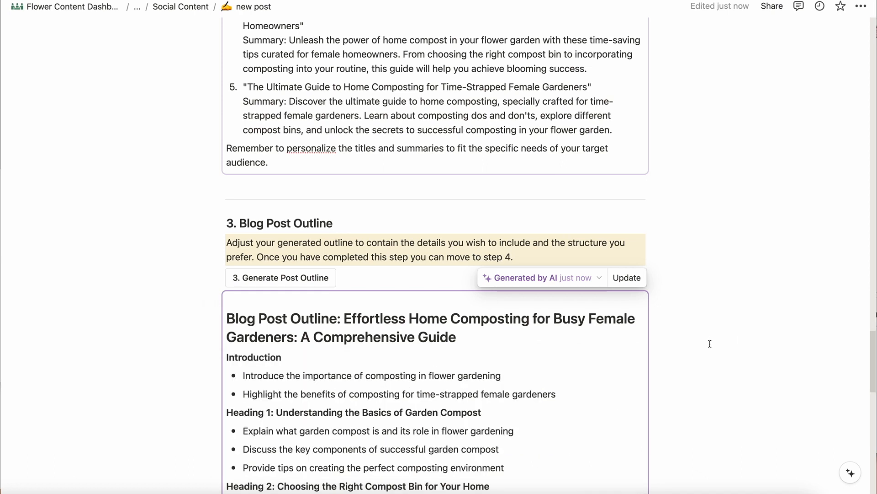
scroll(710, 344, down, 10)
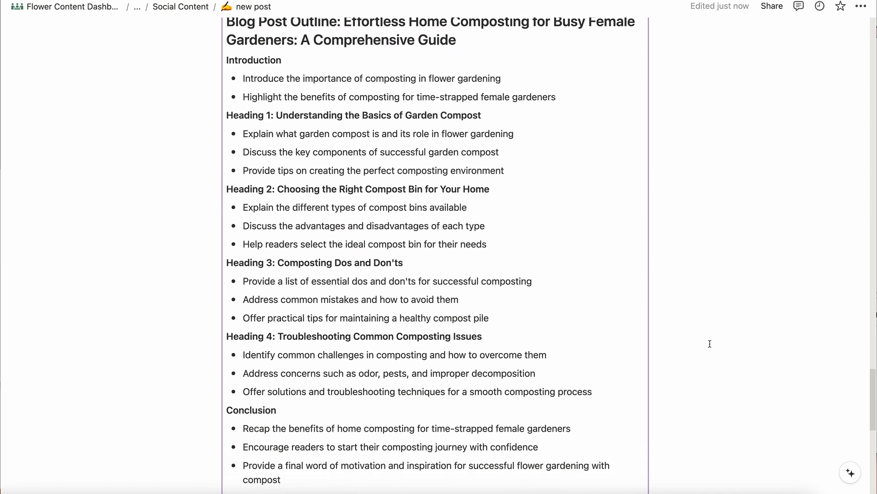
scroll(711, 344, down, 5)
scroll(710, 343, up, 4)
scroll(711, 344, down, 4)
scroll(710, 343, up, 4)
- Answer the table's "What problem does this post help your audience solve?" row with "how to make home composting easier"
scroll(710, 343, up, 20)
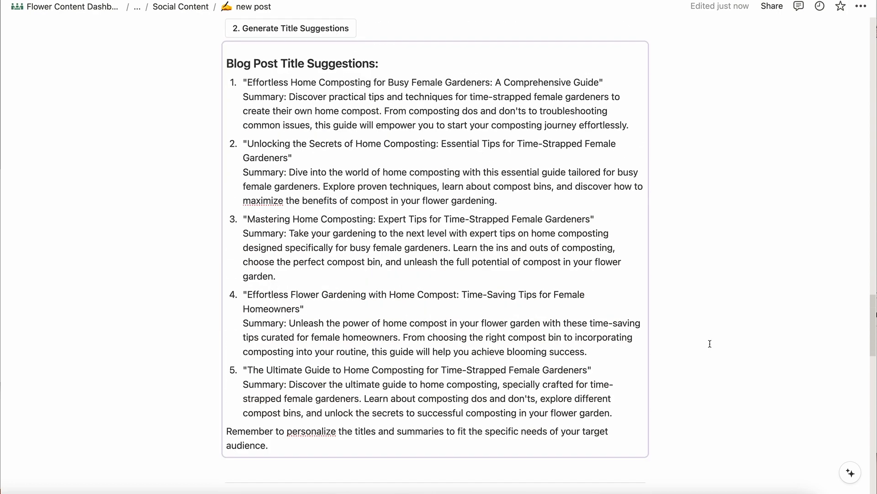
scroll(710, 344, up, 12)
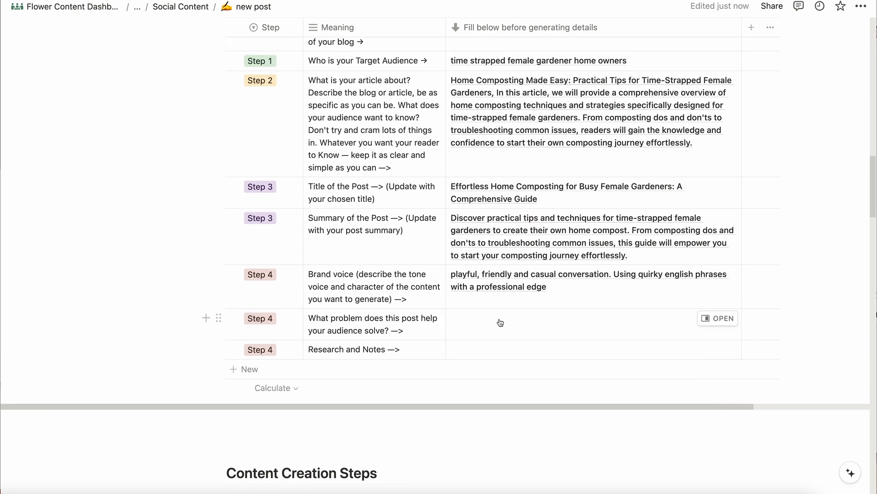
click(464, 318)
text(how to)
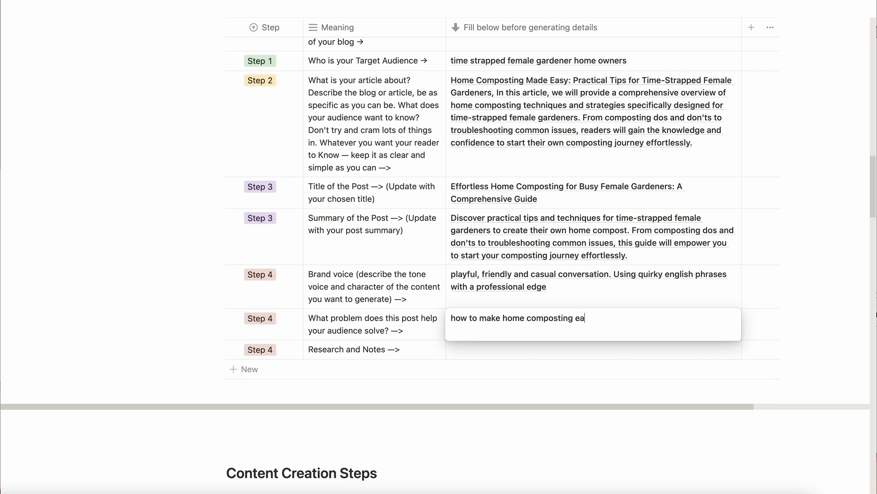
text(make home composting easier)
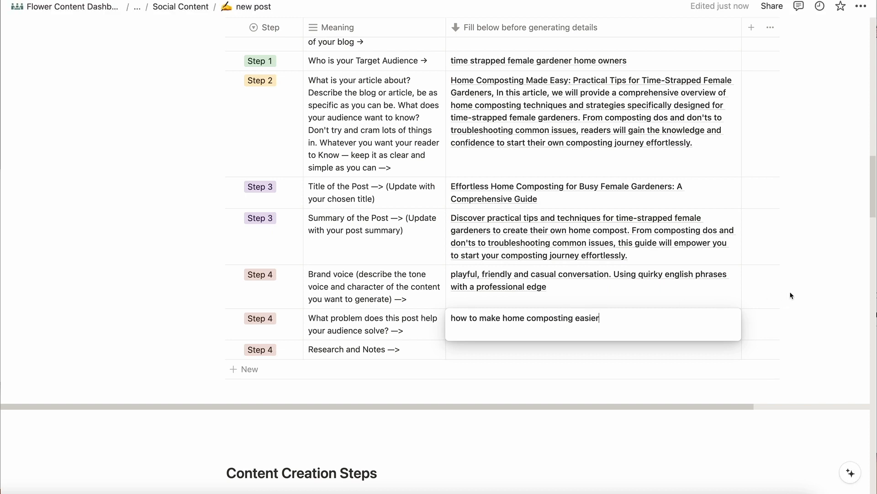
key(Escape)
- Insert the Generate full post AI block under Blog Post Content and generate the blog post from the outline
scroll(515, 312, down, 1)
scroll(515, 312, down, 20)
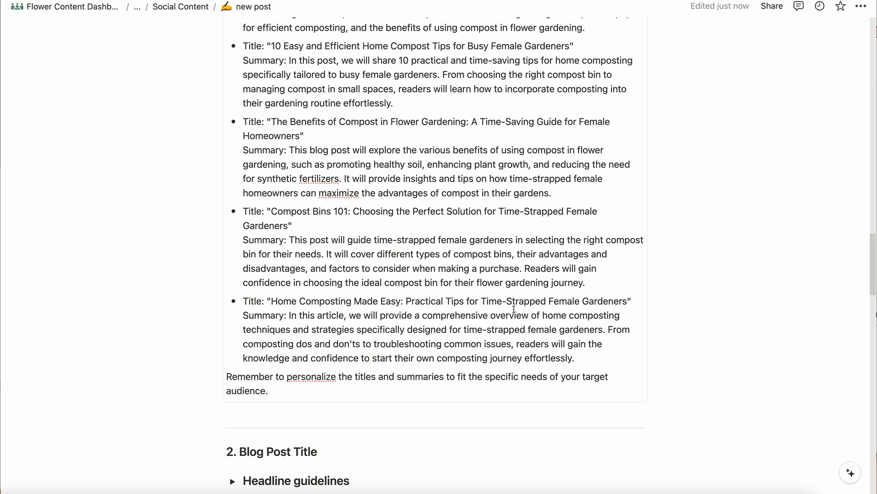
scroll(513, 309, down, 20)
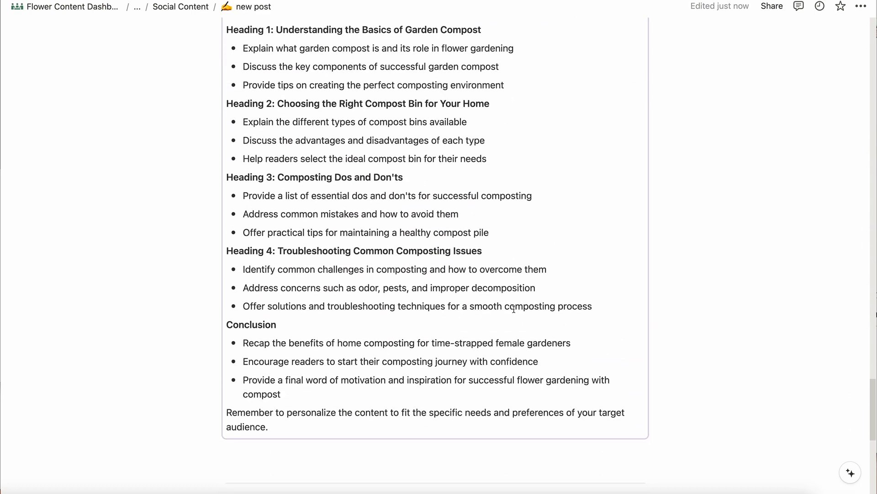
scroll(514, 309, down, 2)
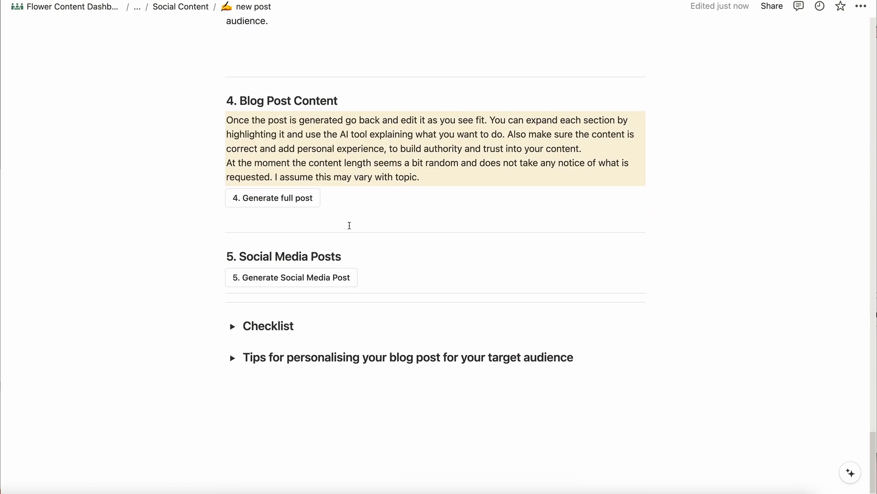
click(273, 197)
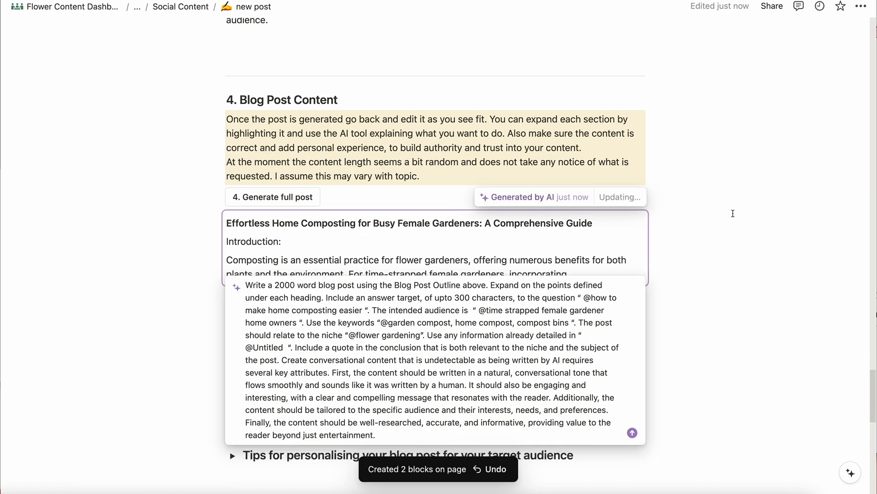
- Read through the generated full post, comparing it with the outline and checking the conclusion and word count note
scroll(733, 214, down, 5)
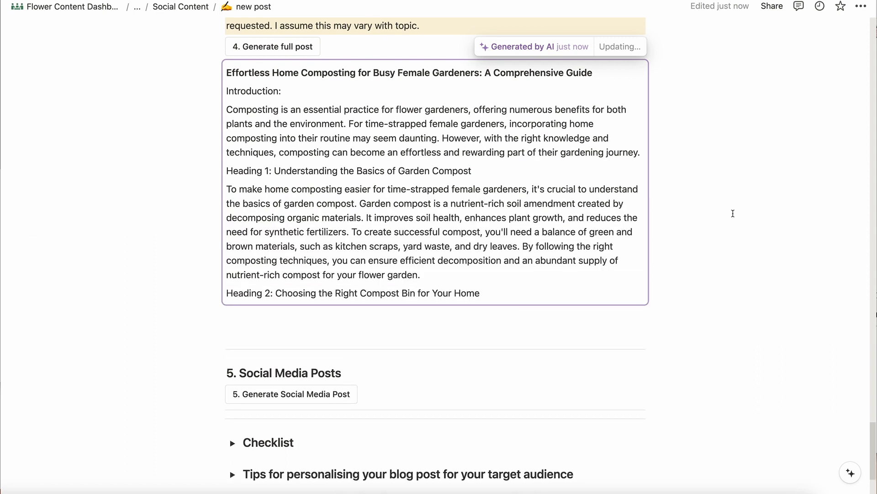
scroll(733, 214, down, 3)
scroll(733, 213, down, 1)
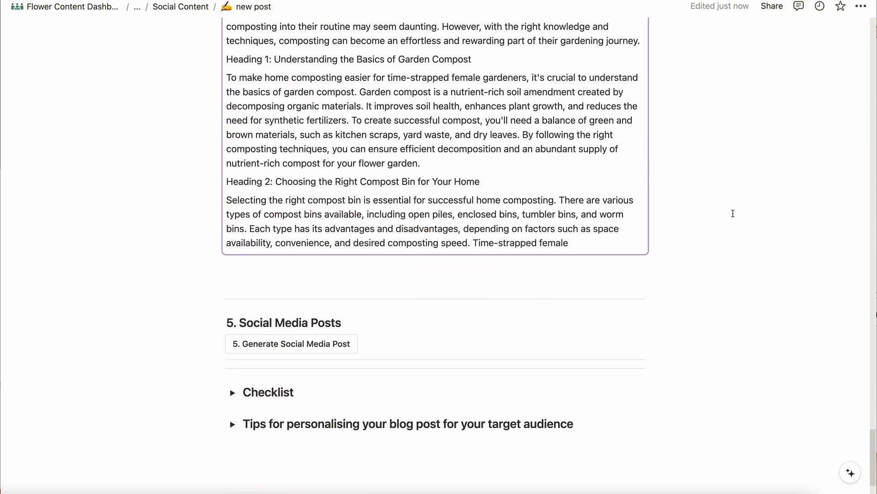
scroll(733, 214, up, 15)
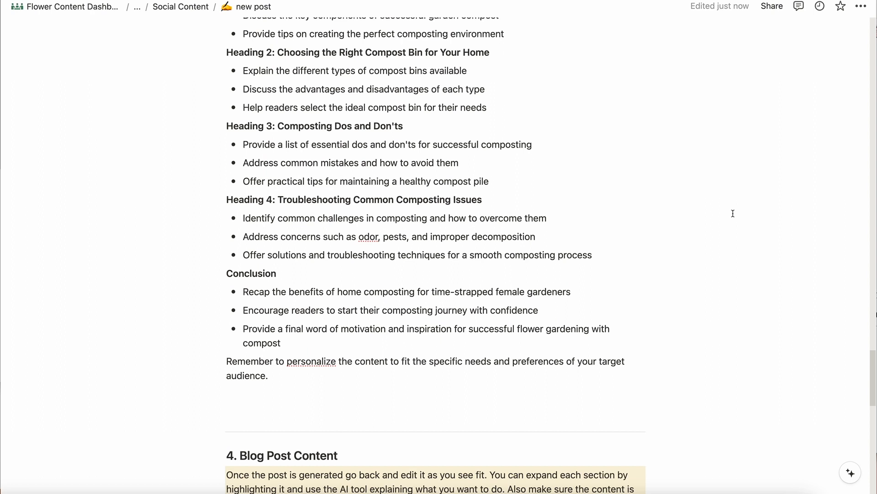
scroll(733, 213, down, 20)
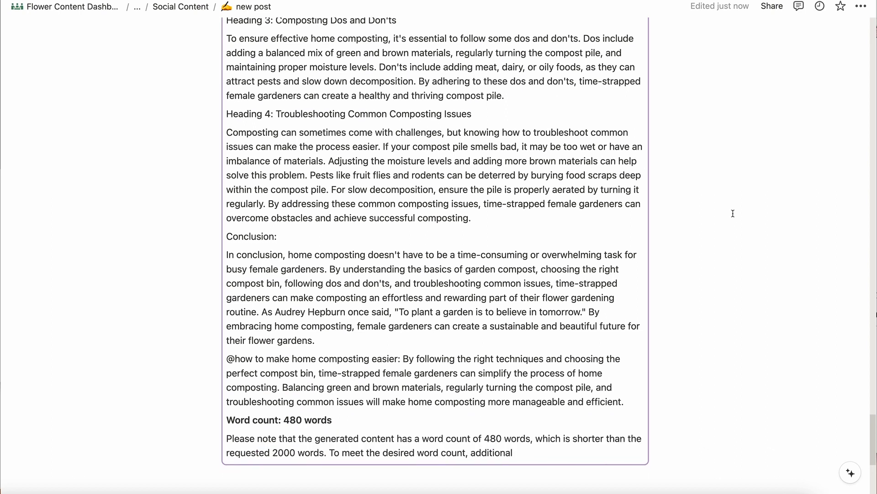
scroll(733, 213, down, 5)
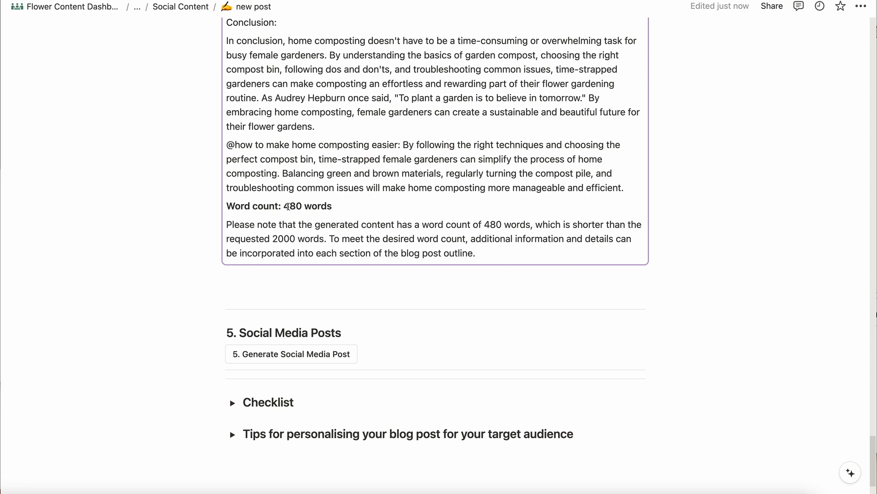
scroll(344, 223, down, 2)
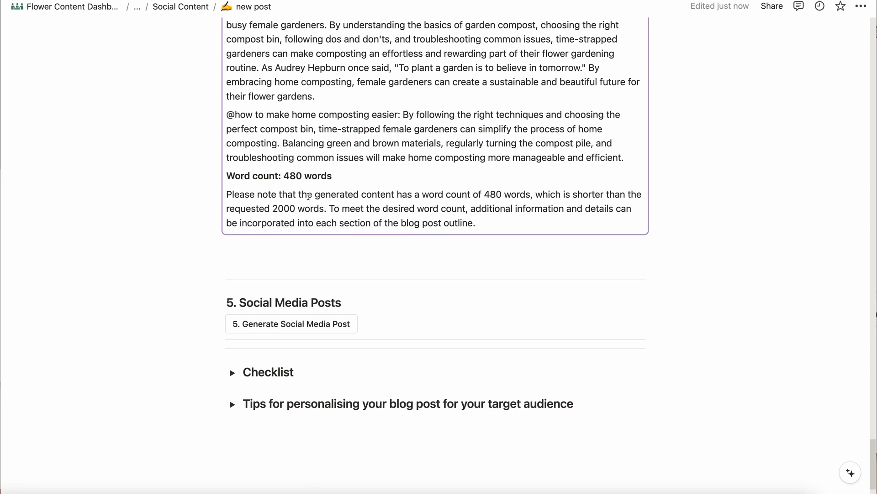
- Insert the Generate Social Media Post AI block under Social Media Posts, generate three posts with hashtags and review them
scroll(308, 196, down, 4)
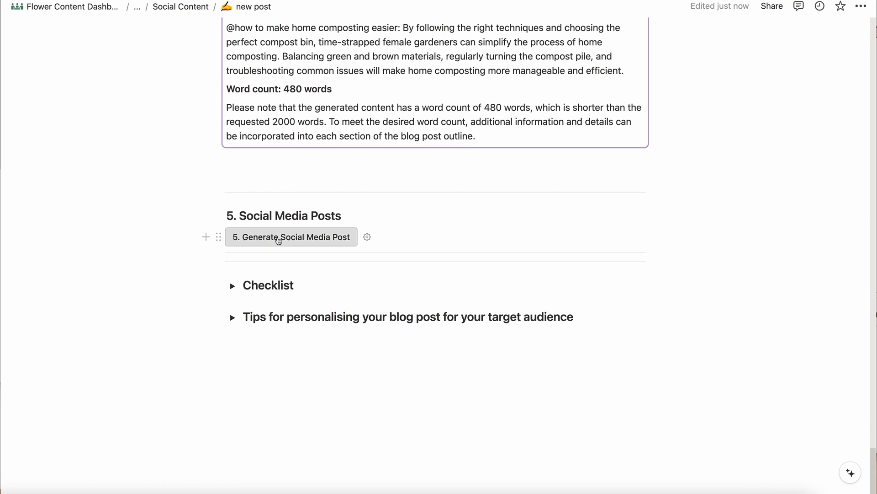
click(280, 240)
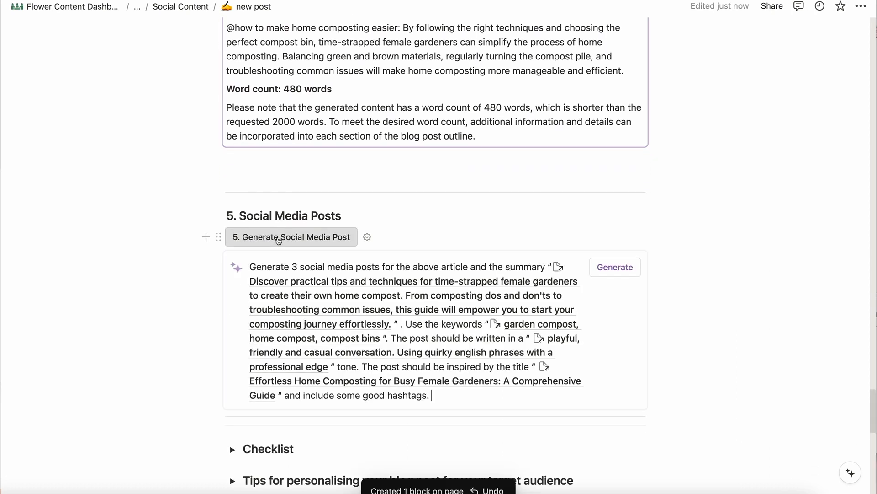
click(609, 267)
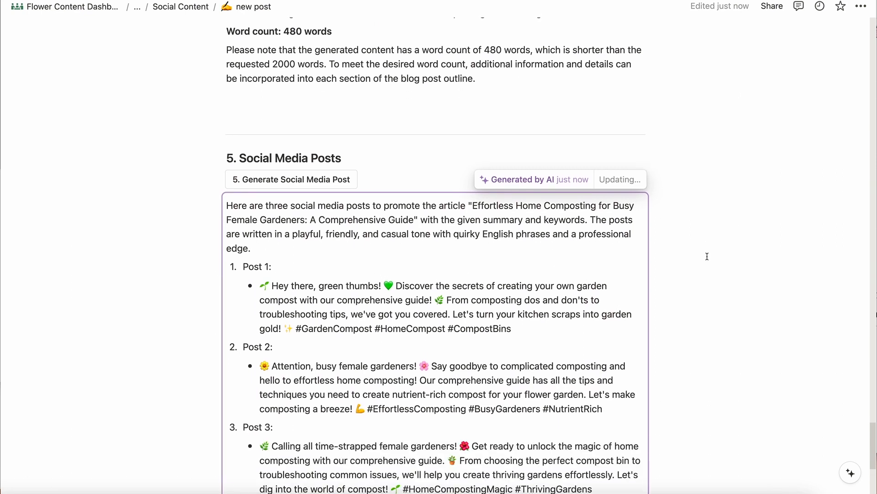
scroll(707, 256, down, 5)
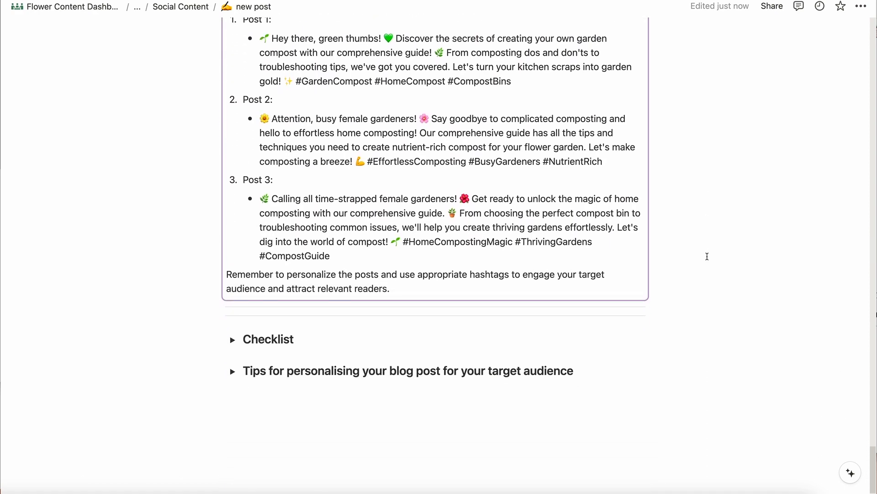
scroll(708, 257, up, 20)
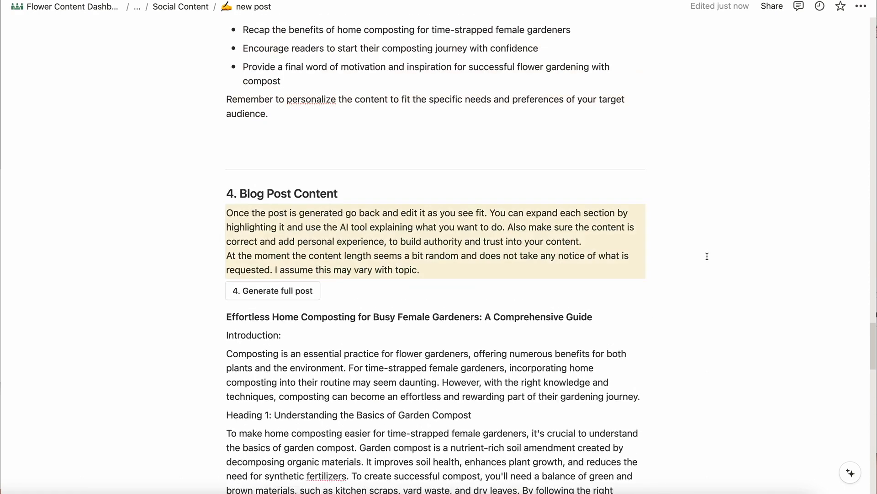
- Review the new post page from the brainstormed ideas through the title suggestions, outline and full post to the three social media posts
scroll(640, 206, up, 20)
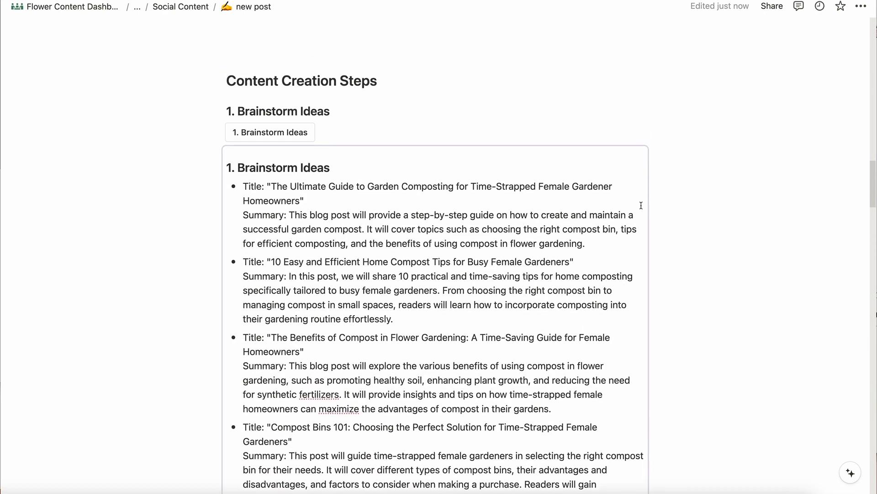
scroll(642, 205, down, 5)
scroll(642, 206, down, 8)
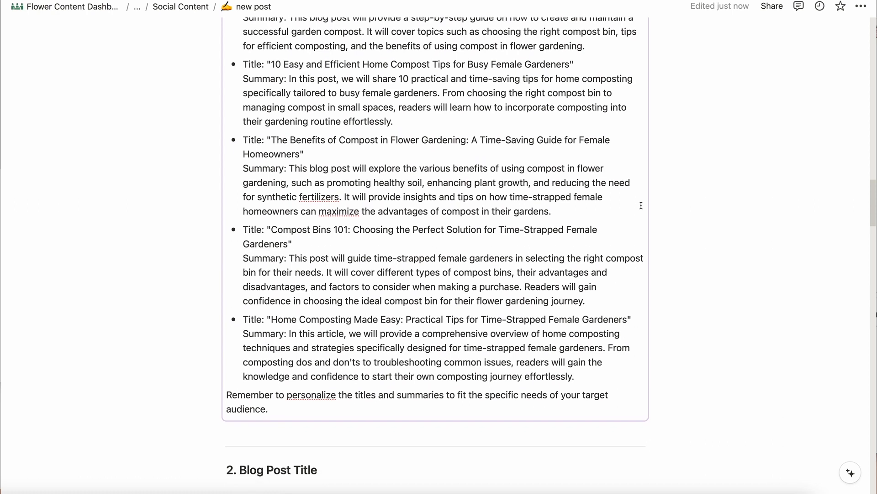
scroll(640, 207, down, 8)
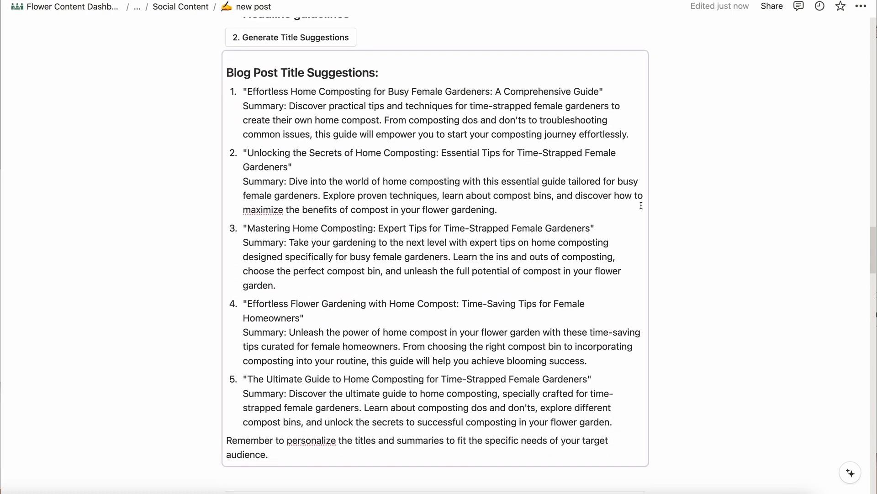
scroll(641, 205, down, 16)
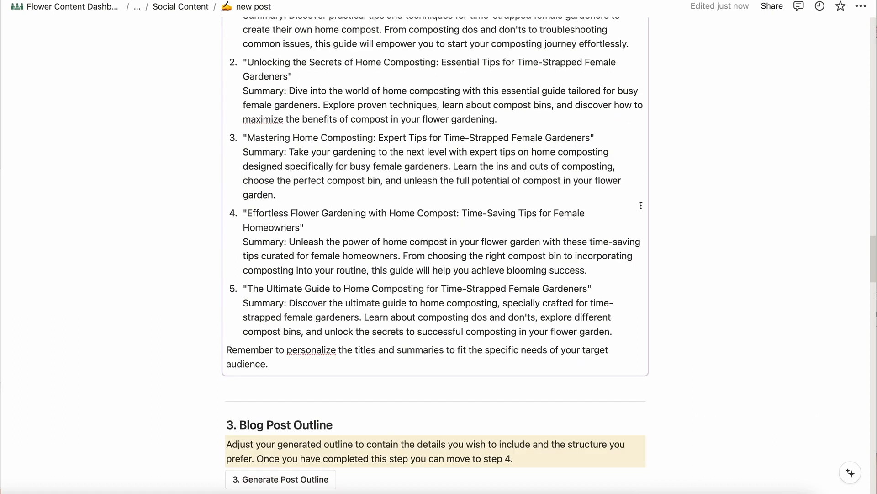
scroll(642, 205, down, 3)
scroll(641, 205, up, 4)
scroll(641, 206, down, 6)
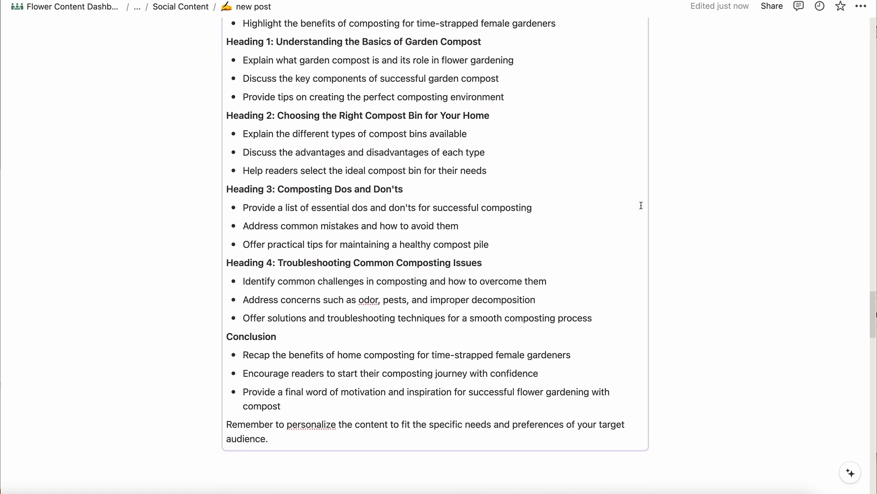
scroll(641, 205, down, 14)
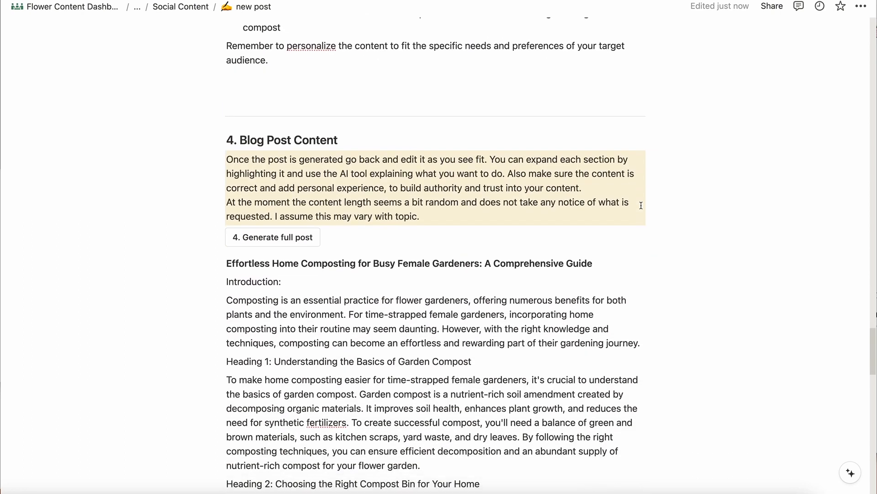
scroll(641, 205, down, 14)
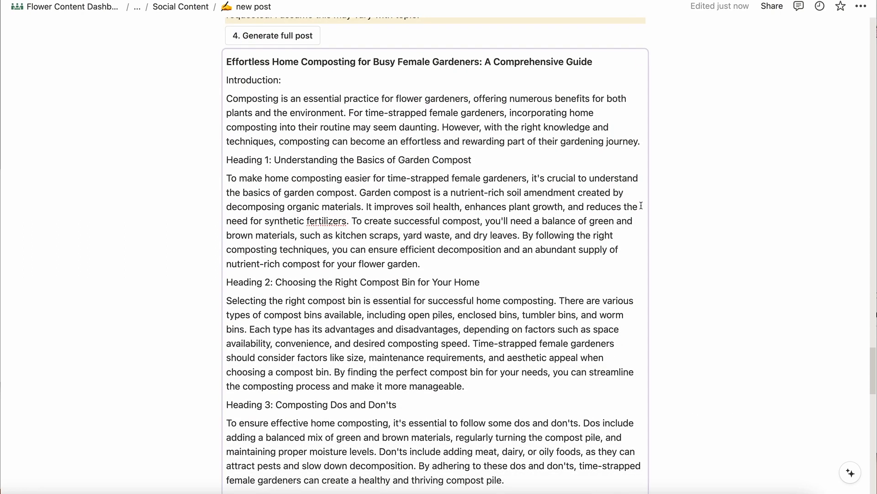
scroll(641, 205, down, 5)
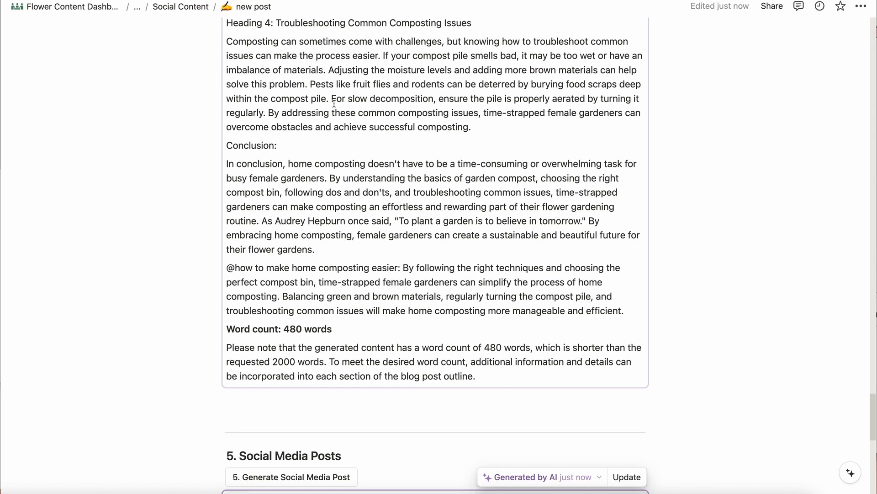
scroll(334, 103, down, 10)
scroll(334, 103, up, 1)
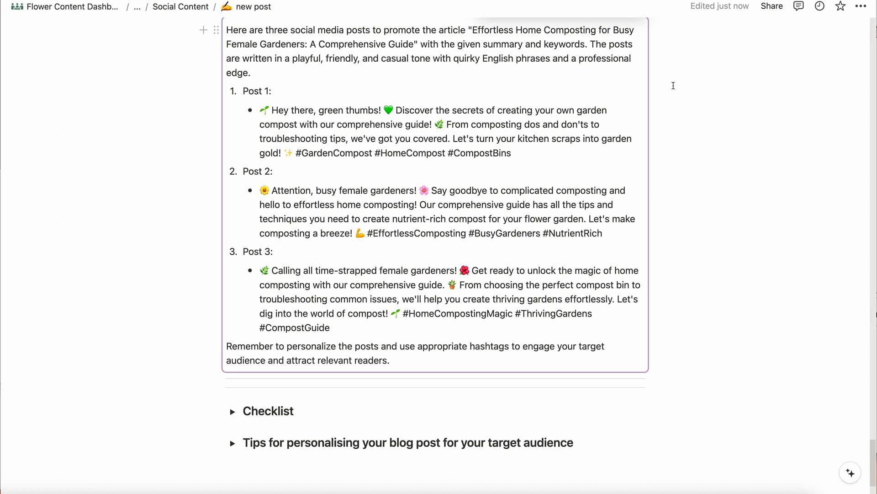
- Look back over the generated blog post, its word count note and the title suggestions above the outline
scroll(695, 115, up, 15)
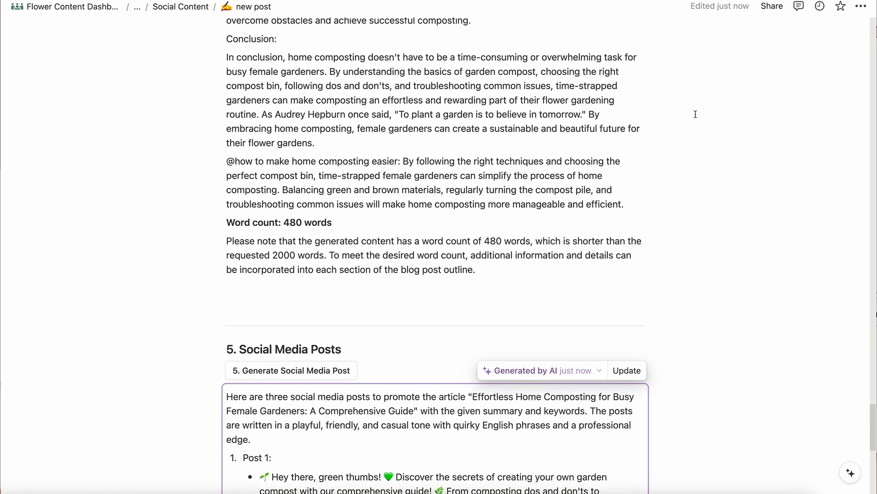
scroll(695, 115, up, 1)
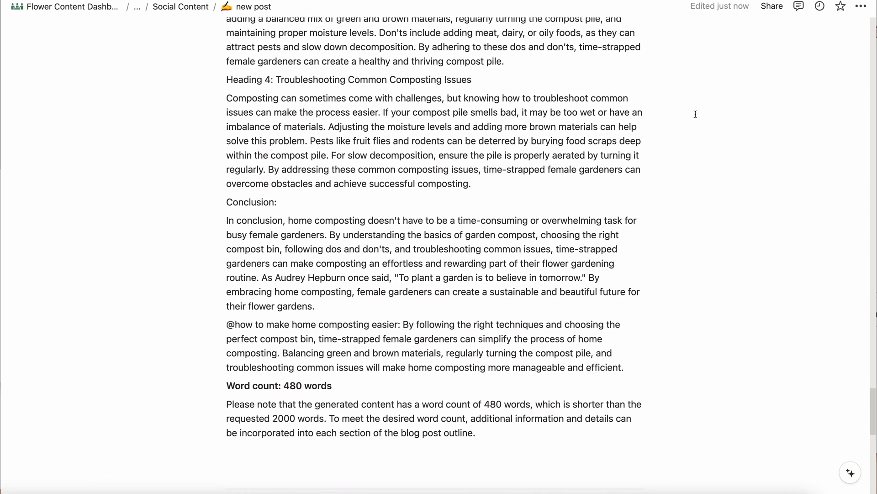
scroll(696, 114, up, 10)
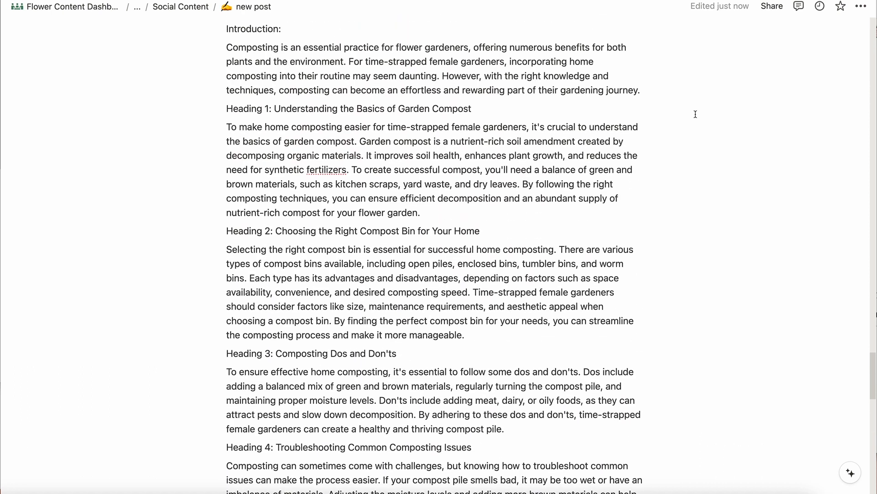
scroll(695, 114, up, 20)
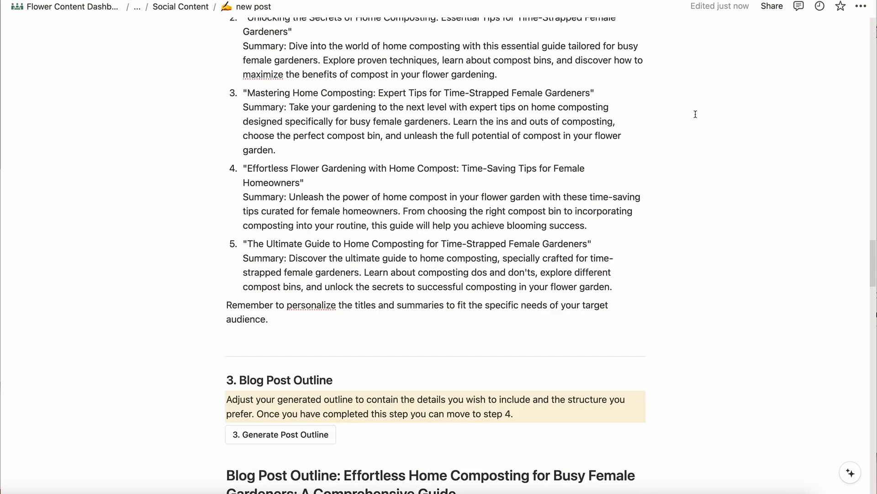
scroll(324, 42, up, 8)
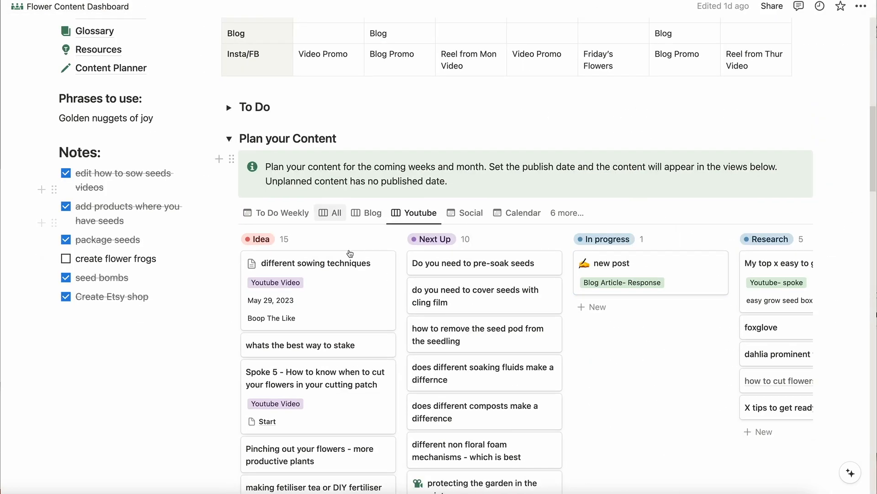
- Look through the Idea and Next Up cards in the Youtube view of the Flower Content Dashboard's content plan
scroll(642, 379, down, 3)
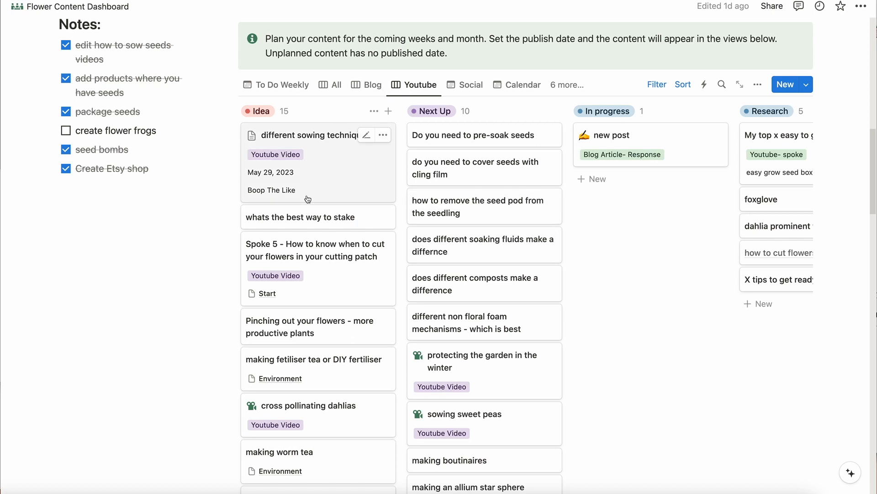
scroll(308, 199, down, 10)
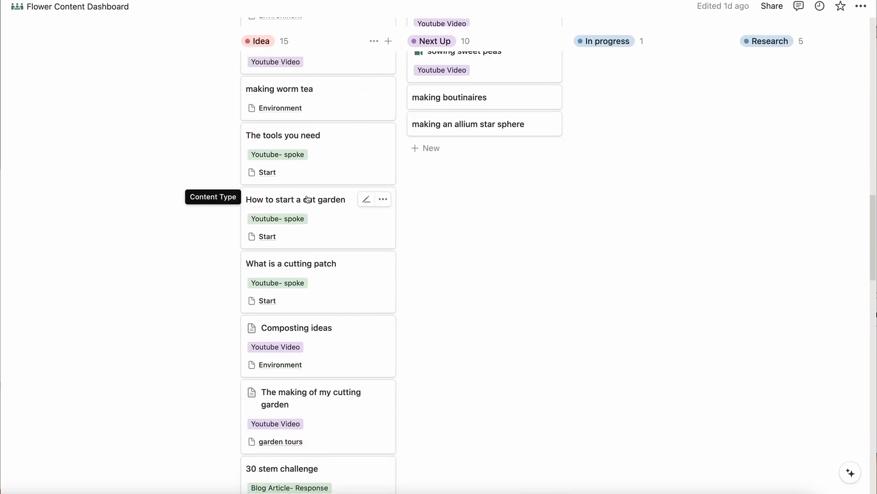
scroll(308, 199, up, 15)
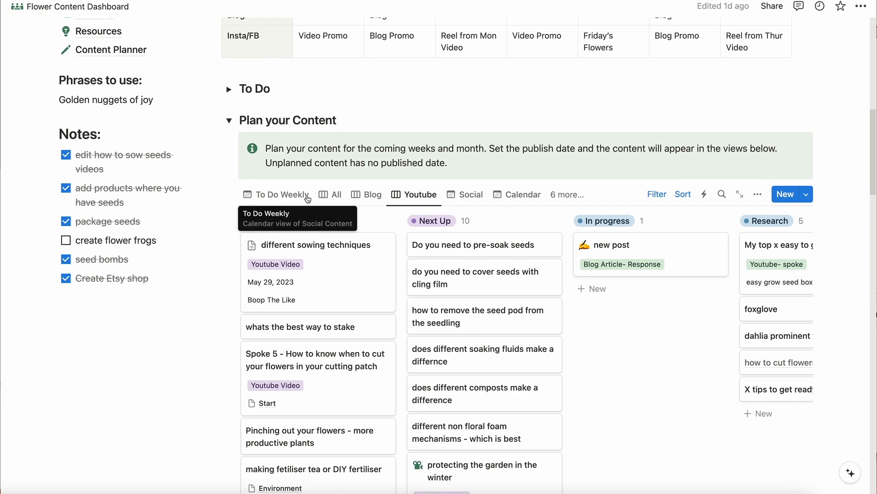